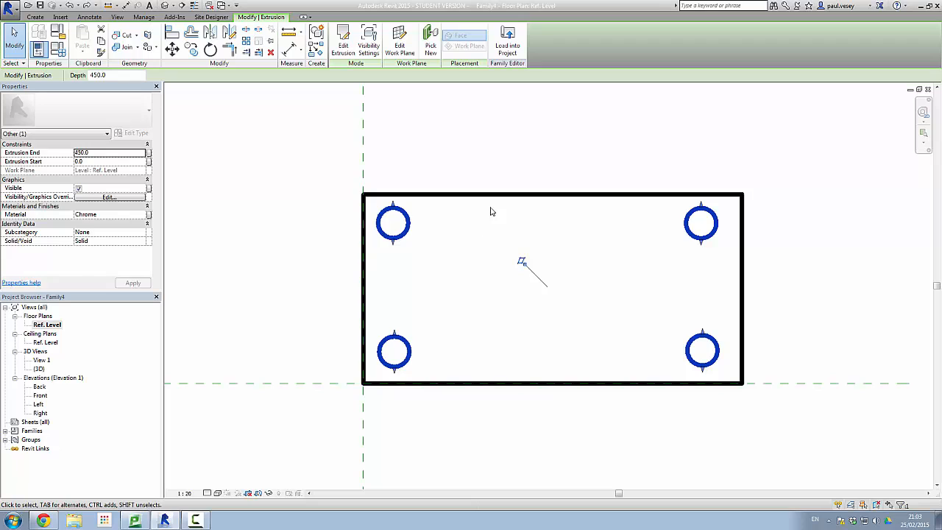
- Draw a vertical reference line about 700 mm long through the two left table legs, extending past both tabletop edges
left_click(483, 152)
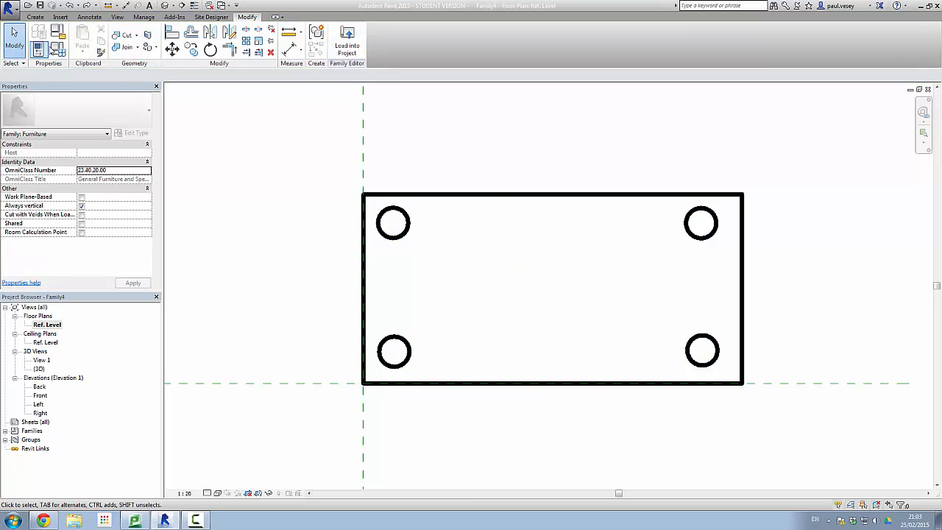
left_click(33, 17)
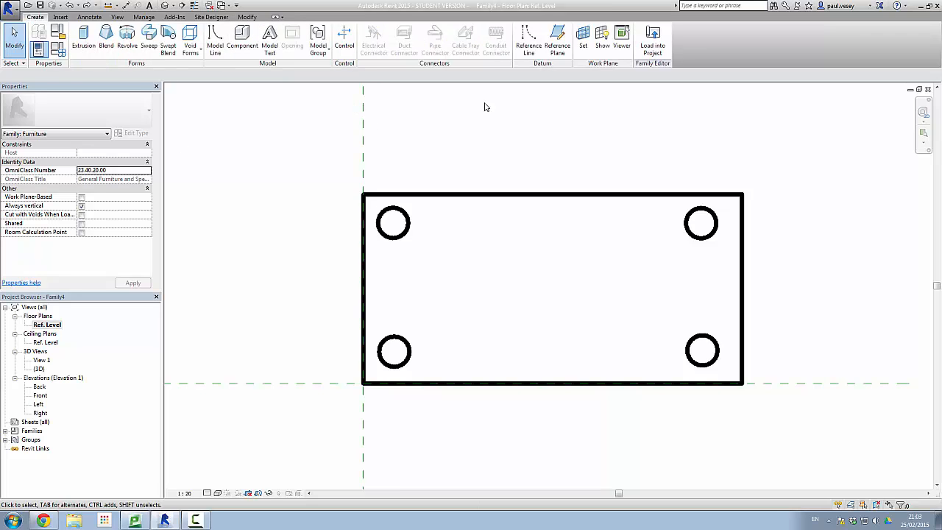
left_click(529, 38)
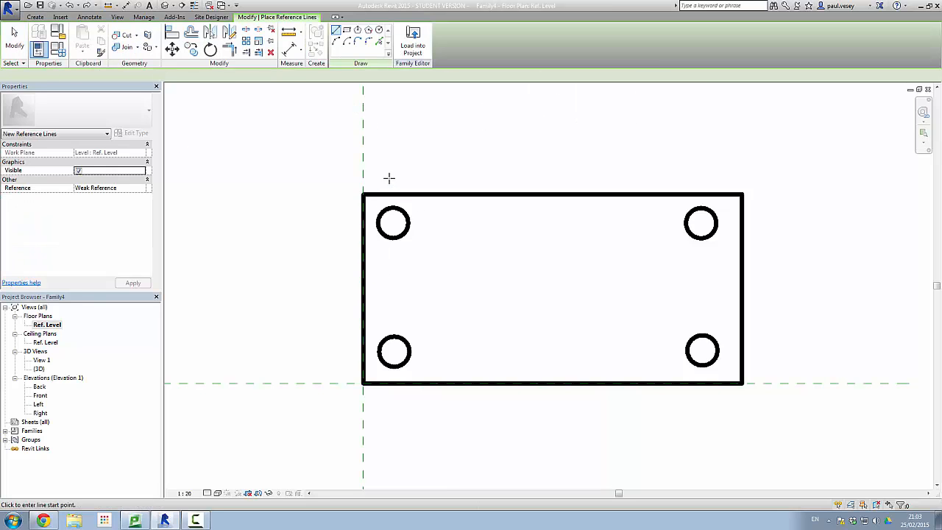
left_click(392, 151)
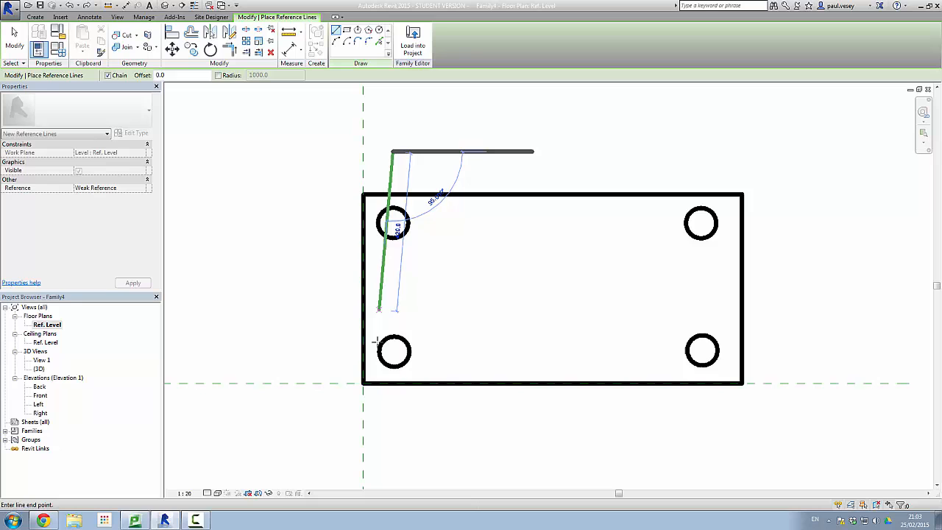
left_click(393, 416)
right_click(703, 192)
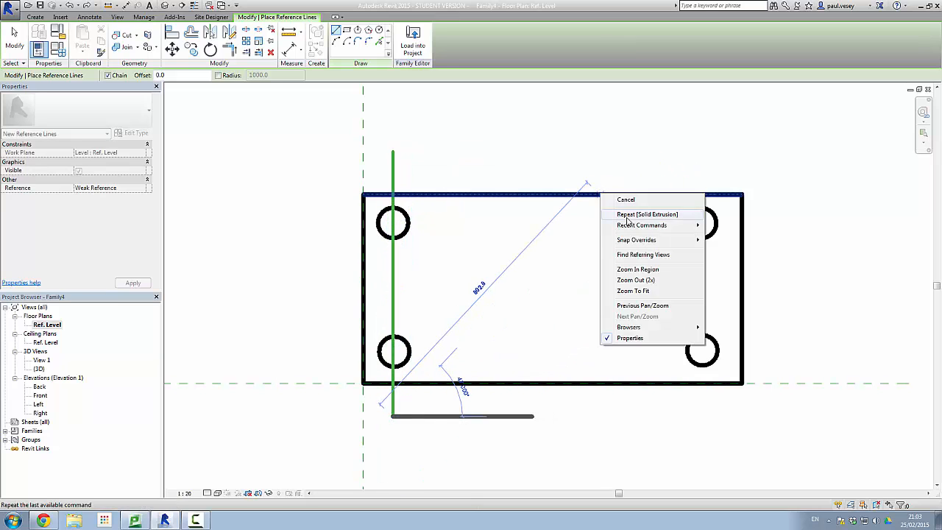
left_click(626, 201)
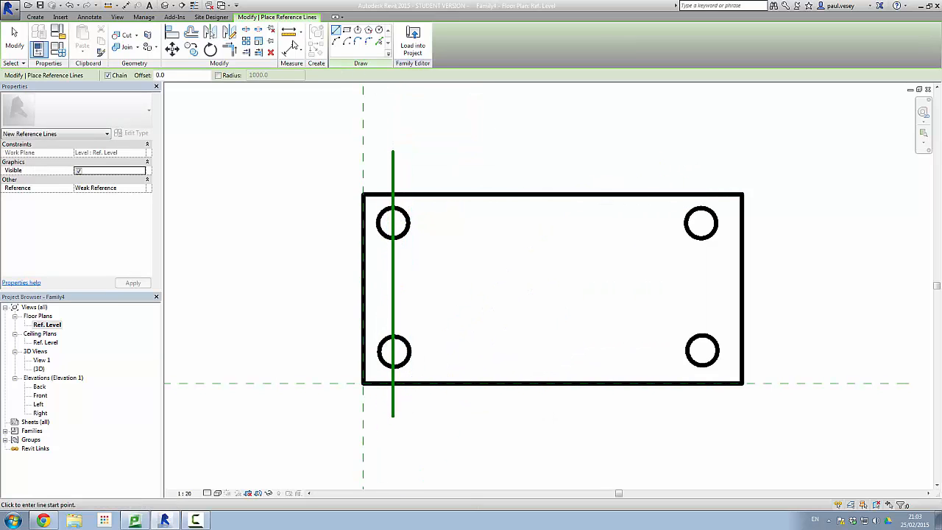
- Draw a vertical reference line about 770 mm long through the two right table legs
left_click(695, 139)
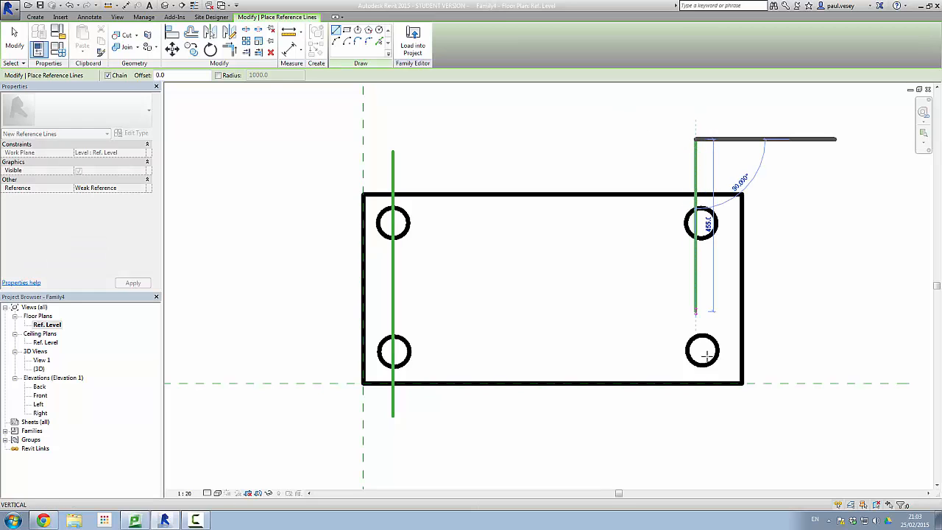
left_click(695, 429)
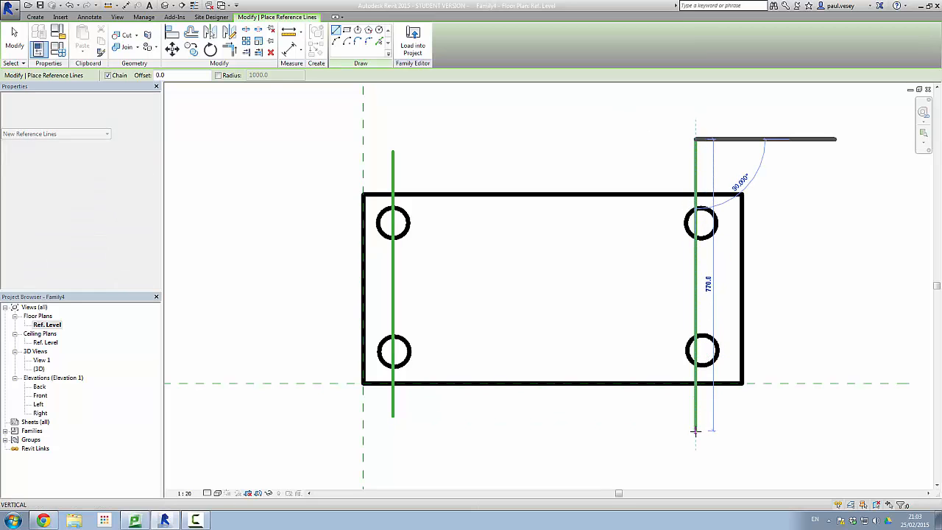
right_click(626, 427)
left_click(652, 282)
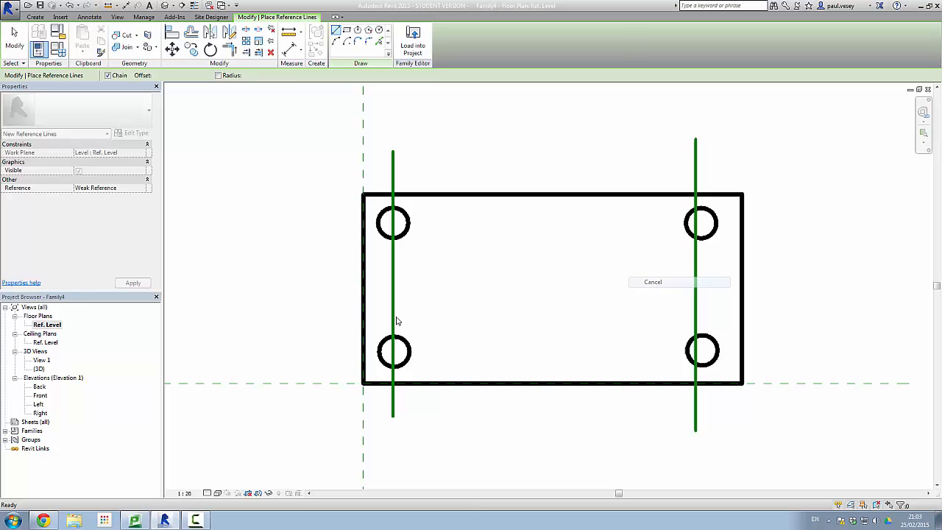
- Draw a horizontal reference line about 1220 mm long through the two lower table legs
left_click(325, 346)
left_click(788, 345)
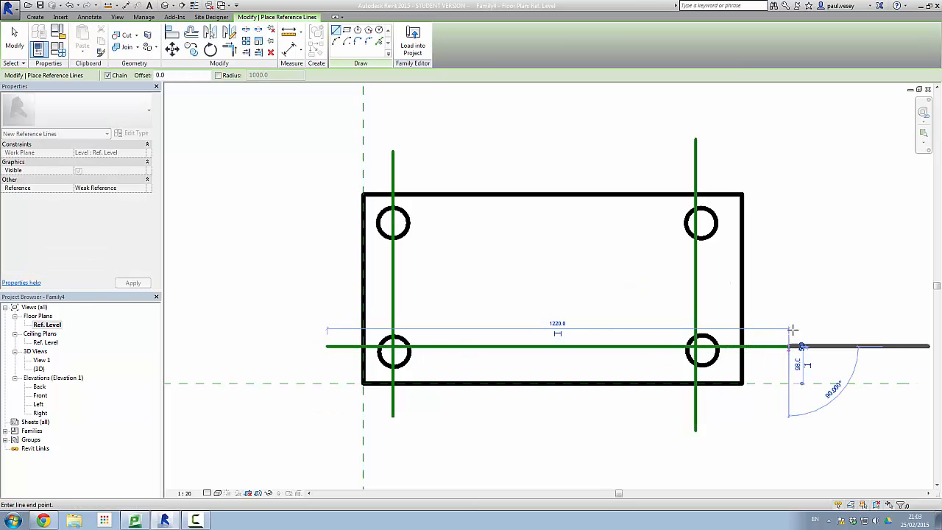
right_click(793, 331)
left_click(816, 336)
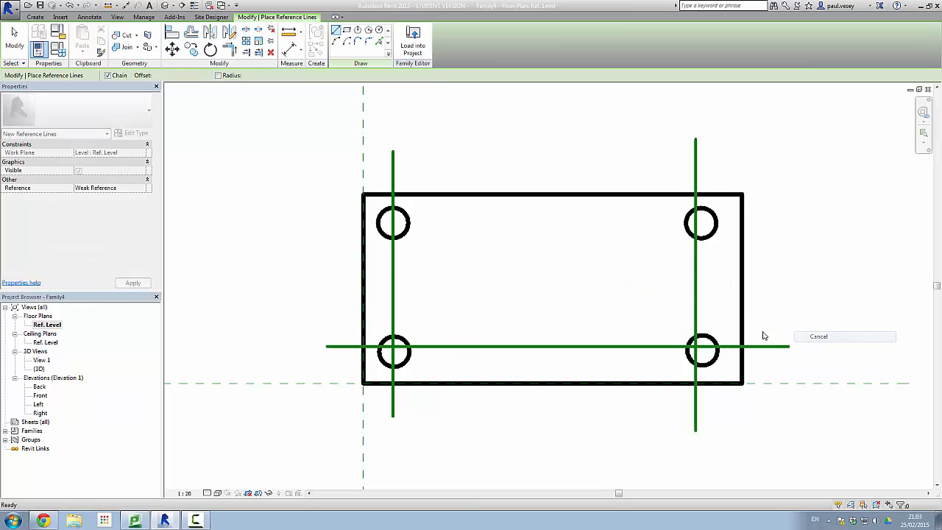
- Draw a horizontal reference line about 1230 mm long through the two upper table legs and leave the reference line command
left_click(330, 216)
left_click(796, 216)
right_click(790, 216)
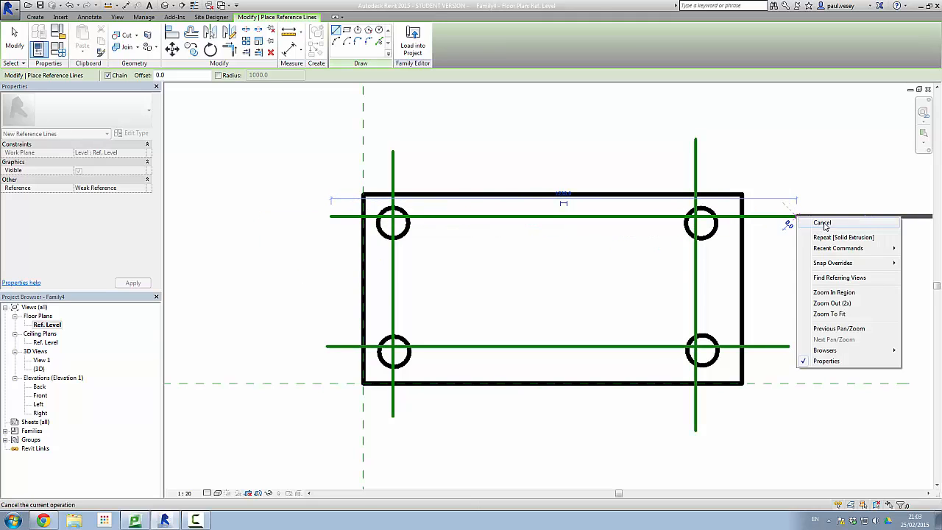
left_click(816, 222)
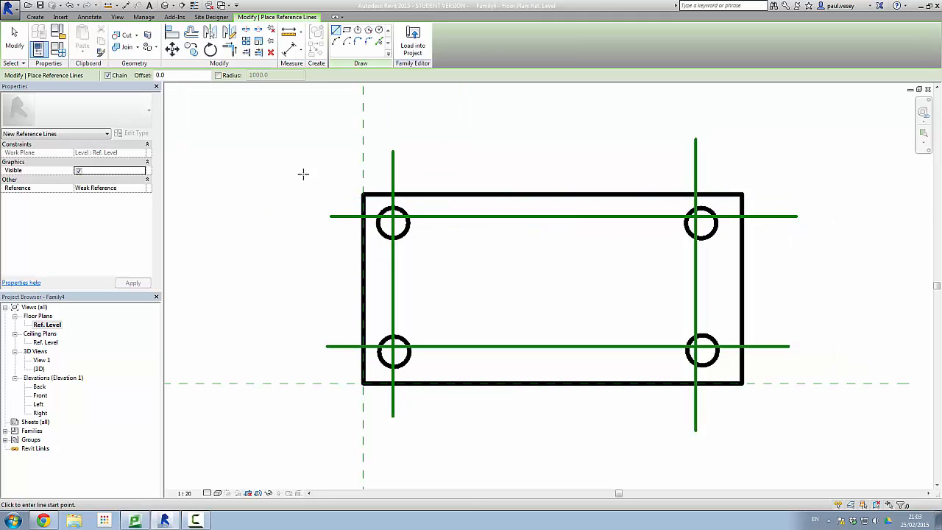
left_click(35, 16)
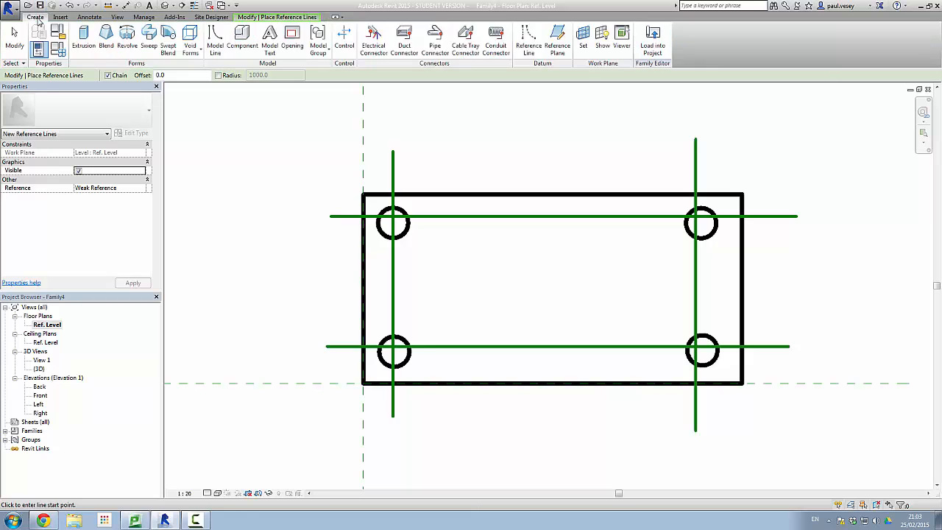
left_click(19, 39)
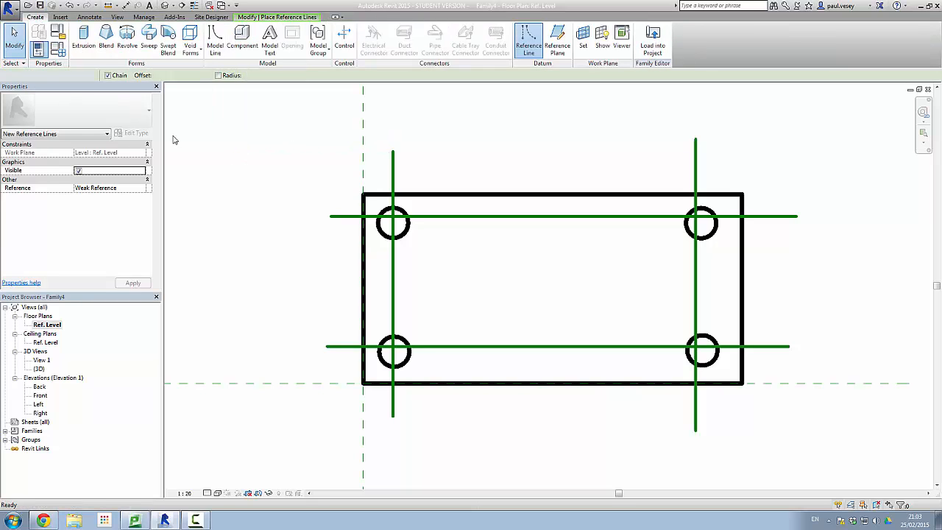
- Measure the upper horizontal reference line from the tabletop's upper edge and set that distance to 100 mm
left_click(343, 216)
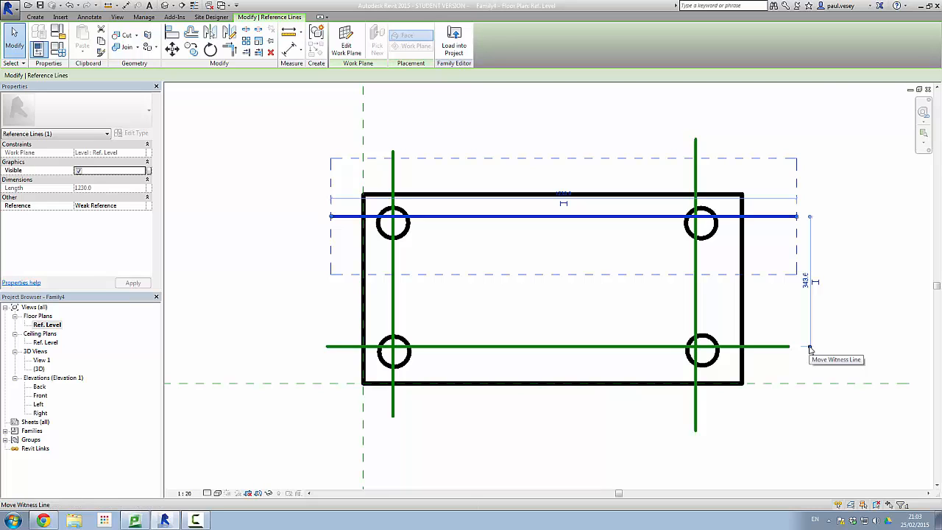
left_click_drag(742, 166, 731, 195)
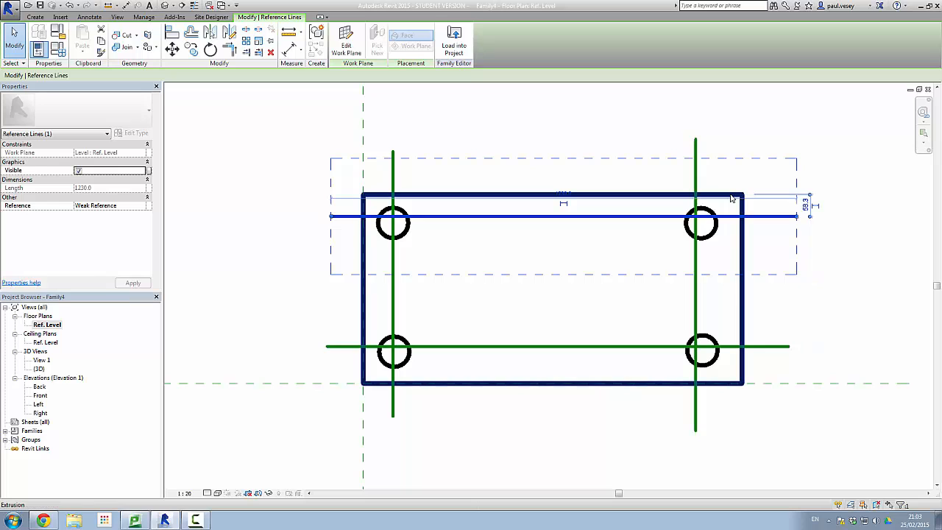
left_click(805, 205)
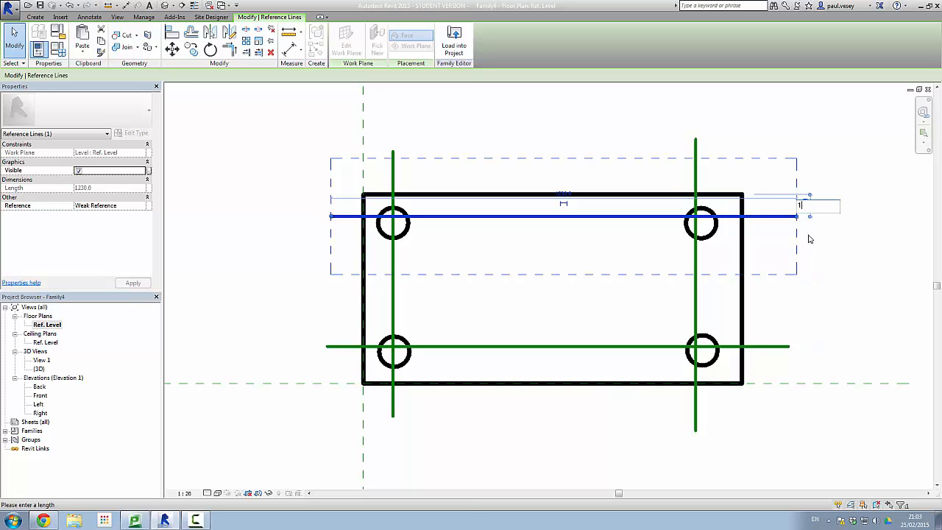
key("Return")
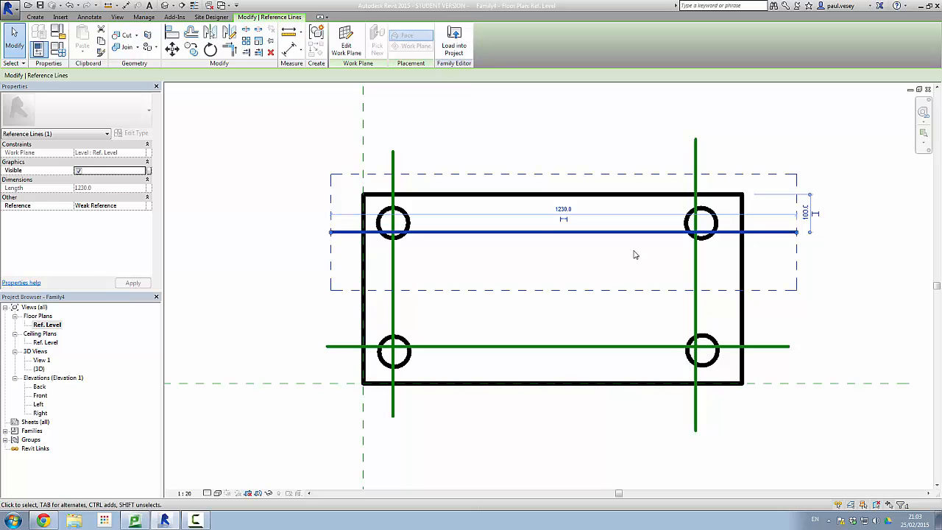
- Set the lower horizontal reference line's distance from the tabletop's lower edge to 100 mm
left_click(540, 347)
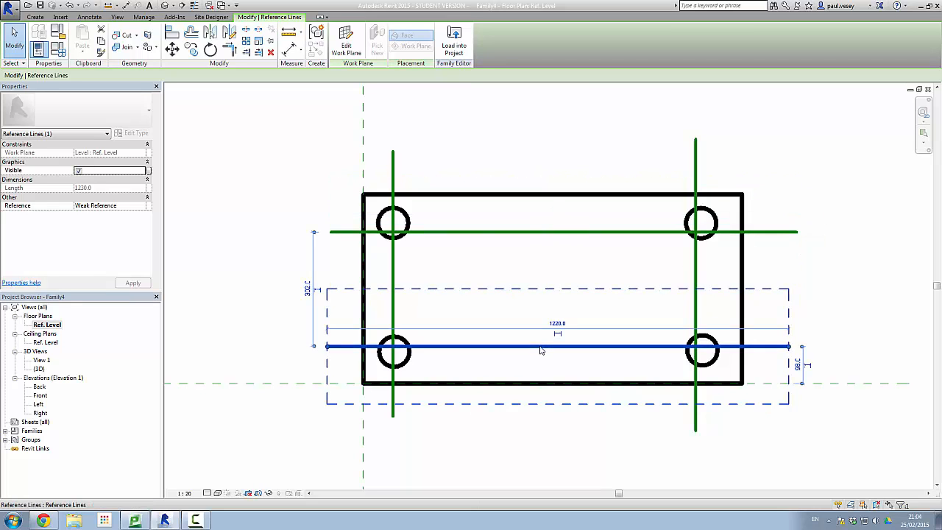
left_click(799, 368)
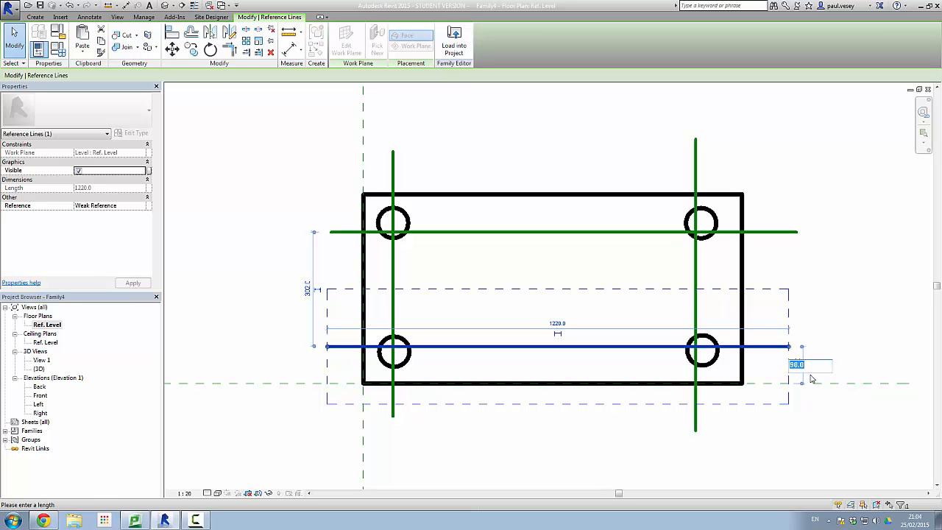
type("100")
key("Return")
left_click(417, 442)
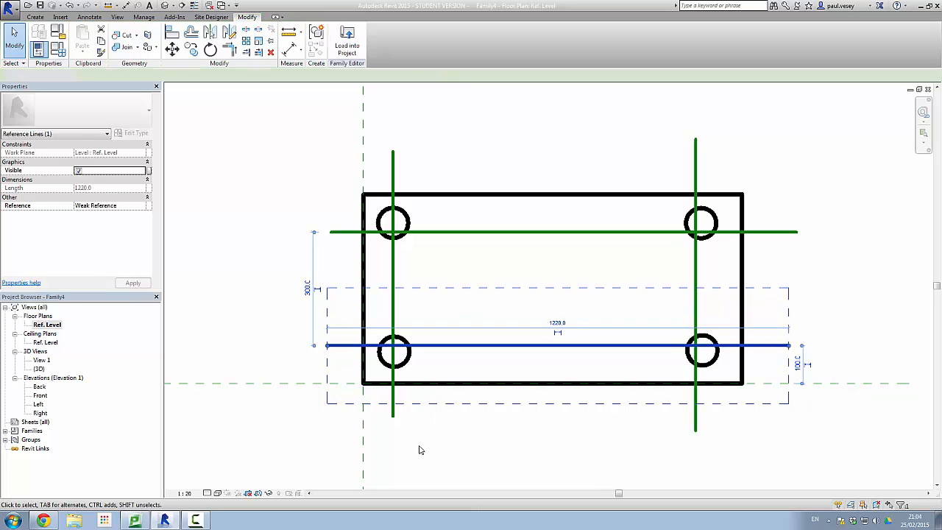
- Set the left vertical reference line's distance from the tabletop's left edge to 100 mm
left_click(394, 312)
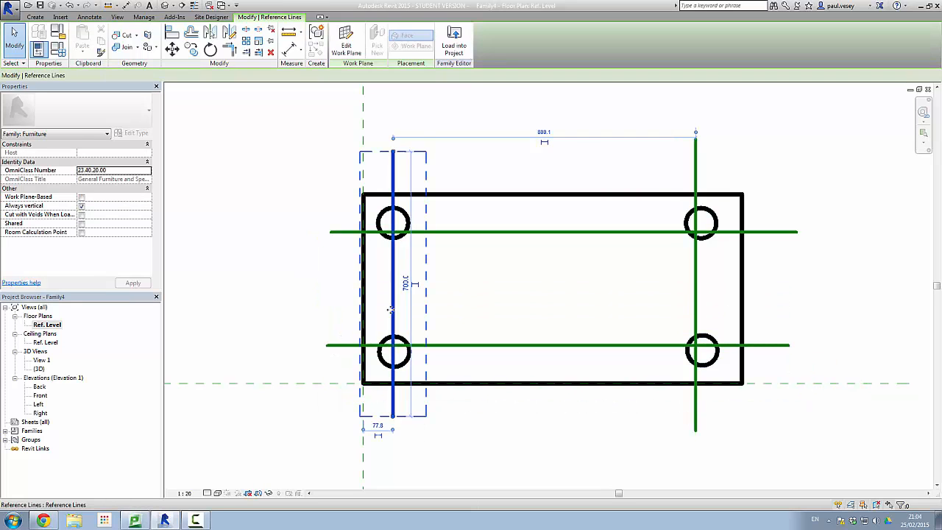
left_click(378, 427)
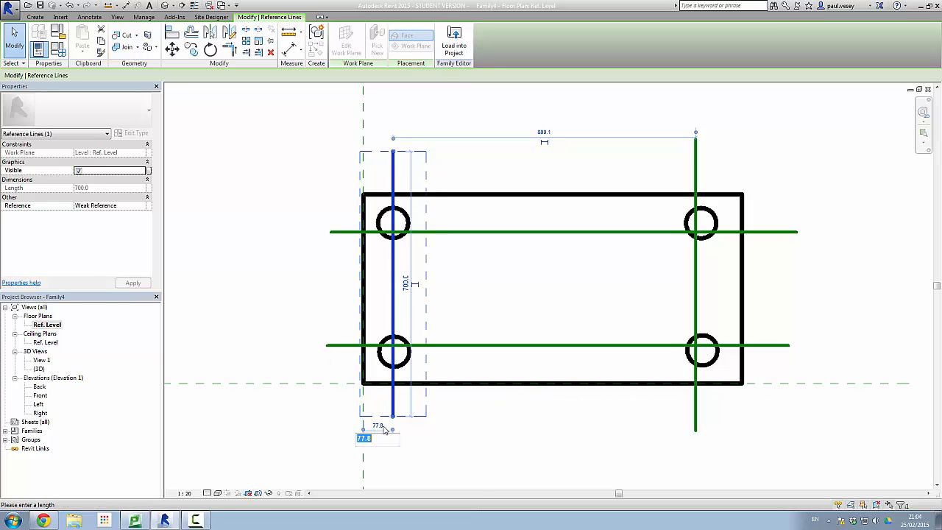
key("Return")
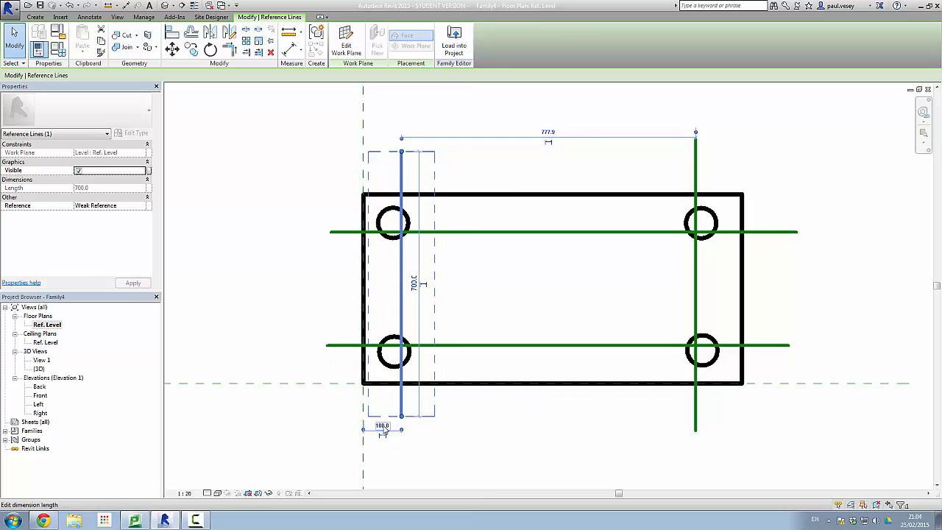
left_click(492, 429)
- Measure the right vertical reference line from the tabletop's right edge and set that distance to 100 mm
left_click(695, 416)
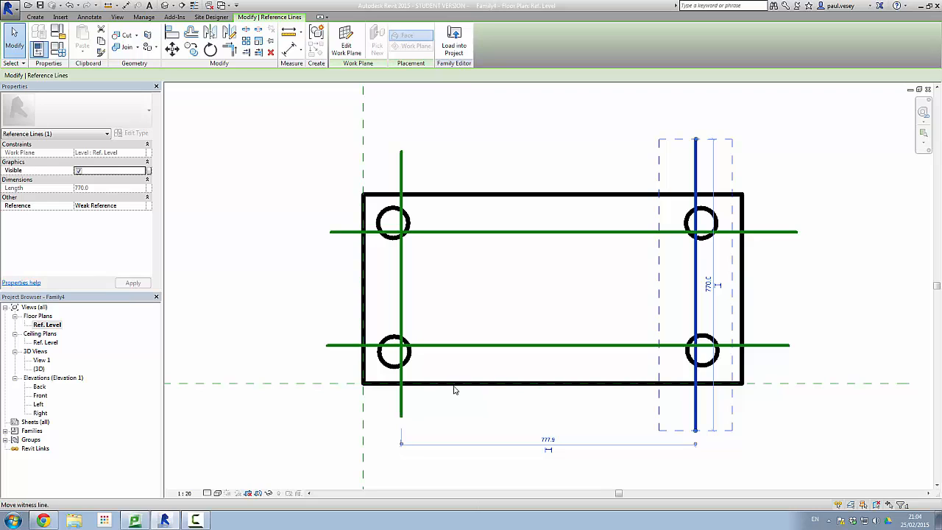
left_click_drag(454, 390, 741, 376)
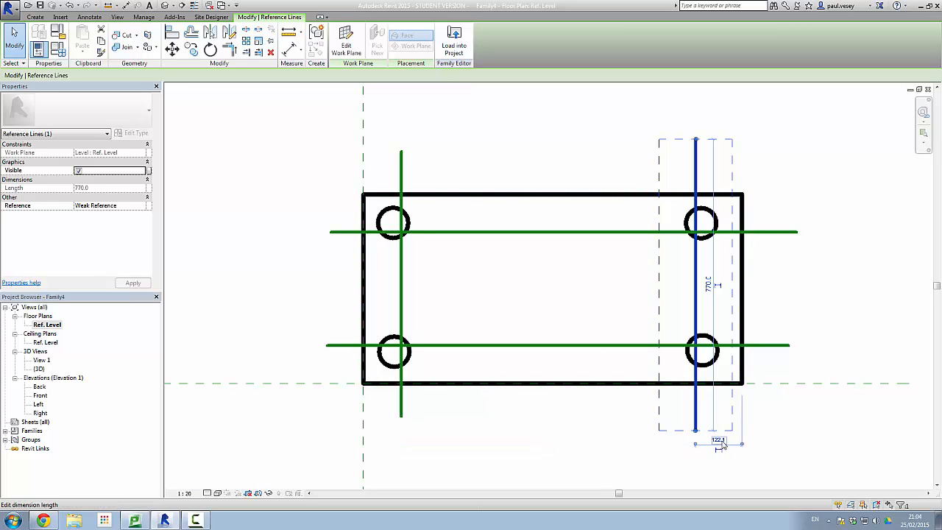
left_click(718, 440)
type("100")
key("Return")
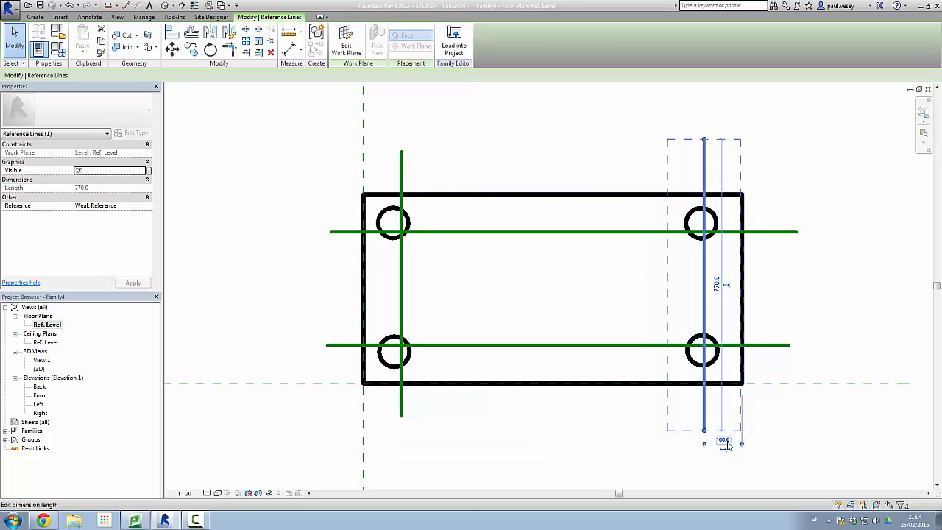
- Delete the existing extrusion that forms the four round table legs
left_click(547, 373)
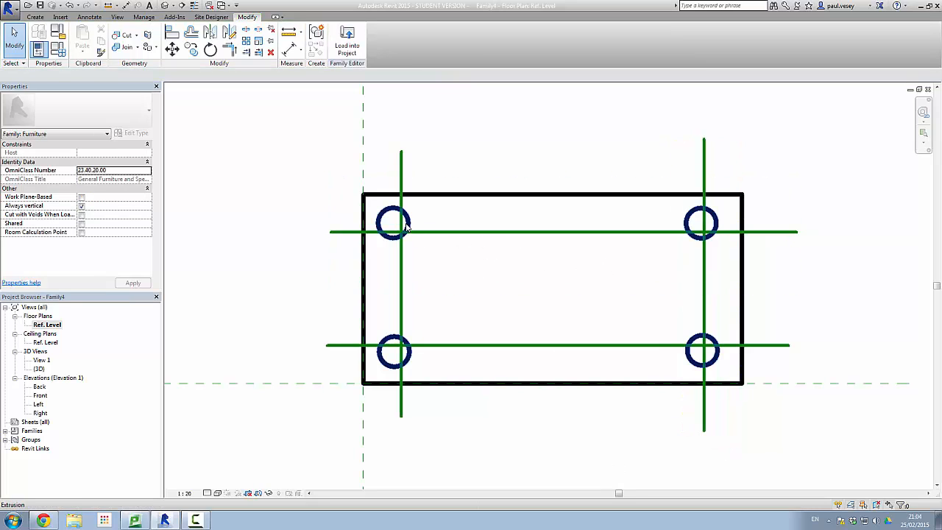
left_click(386, 215)
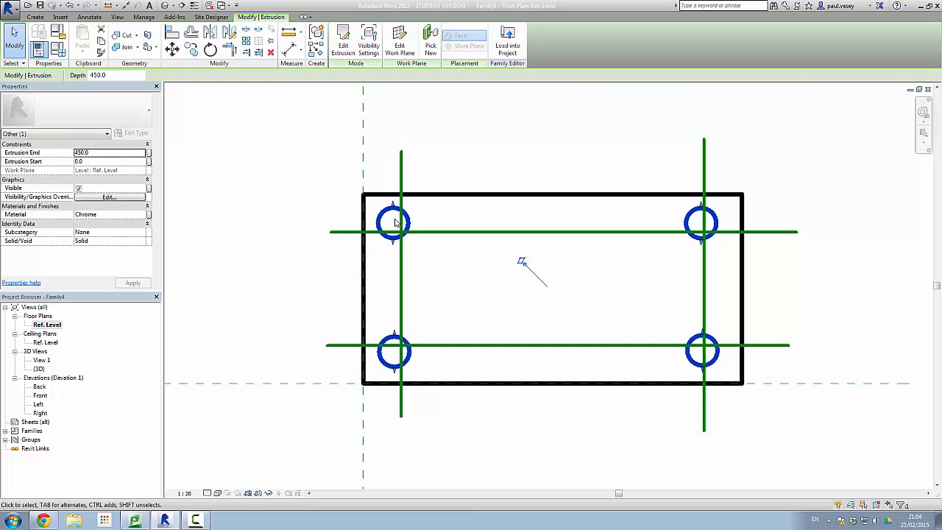
key("Delete")
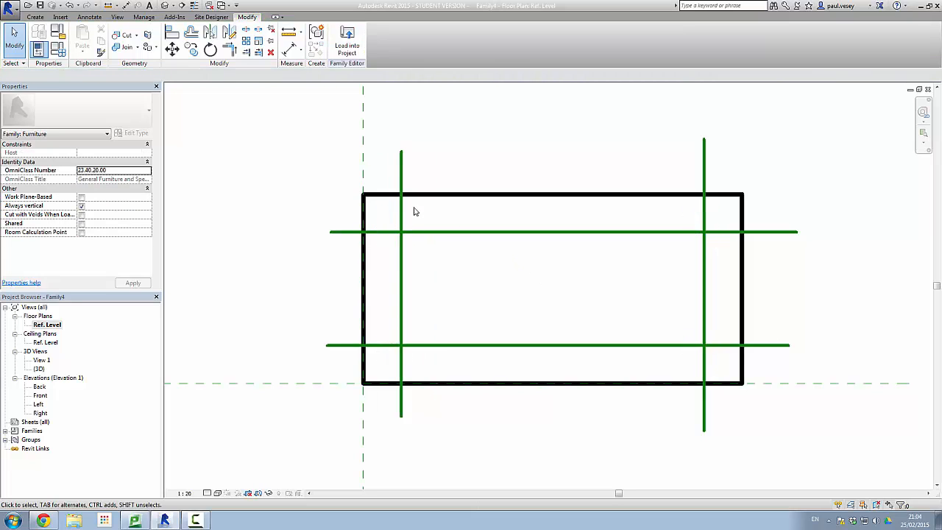
- Extrude a round leg about 40 mm in radius and 250 mm high at the upper-left reference-line intersection
left_click(35, 16)
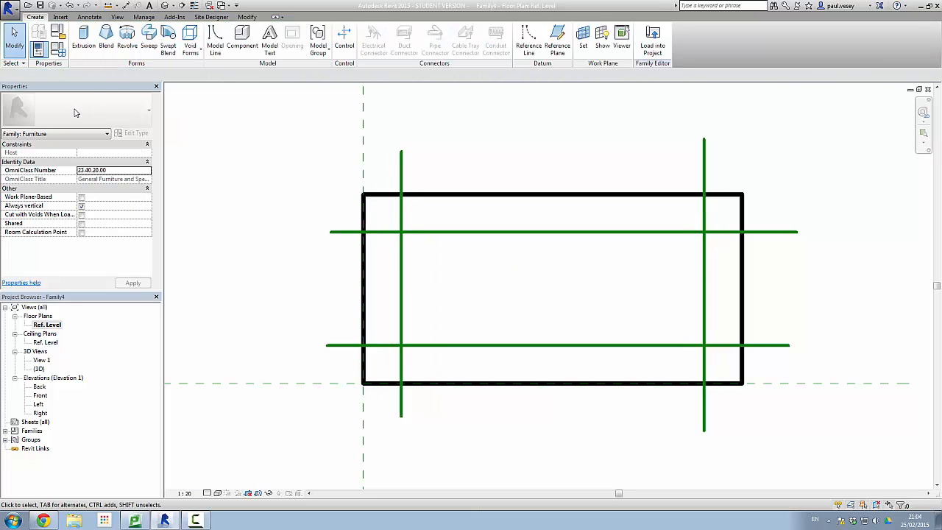
left_click(84, 38)
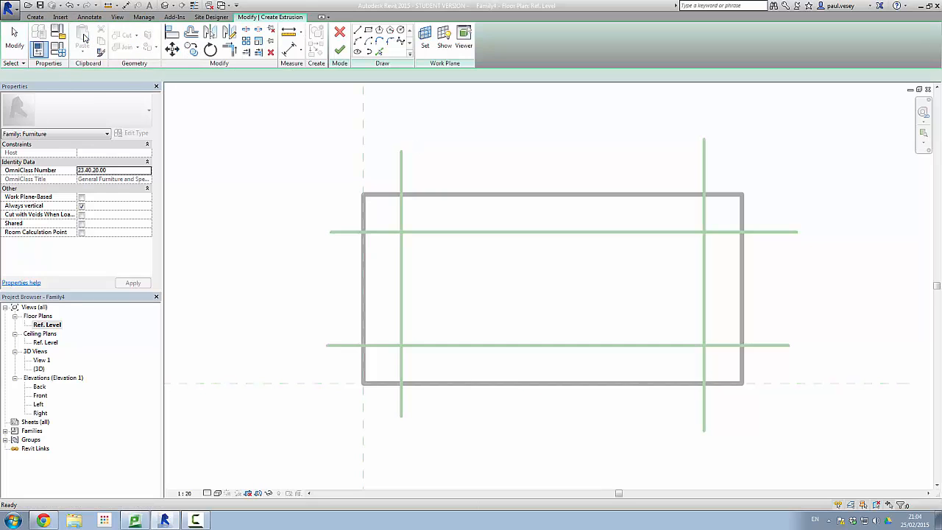
left_click(400, 30)
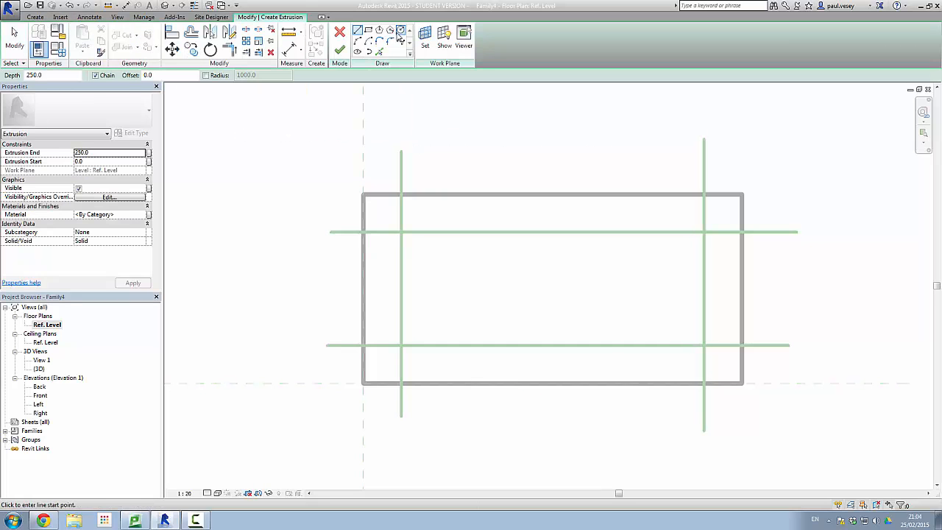
left_click(400, 232)
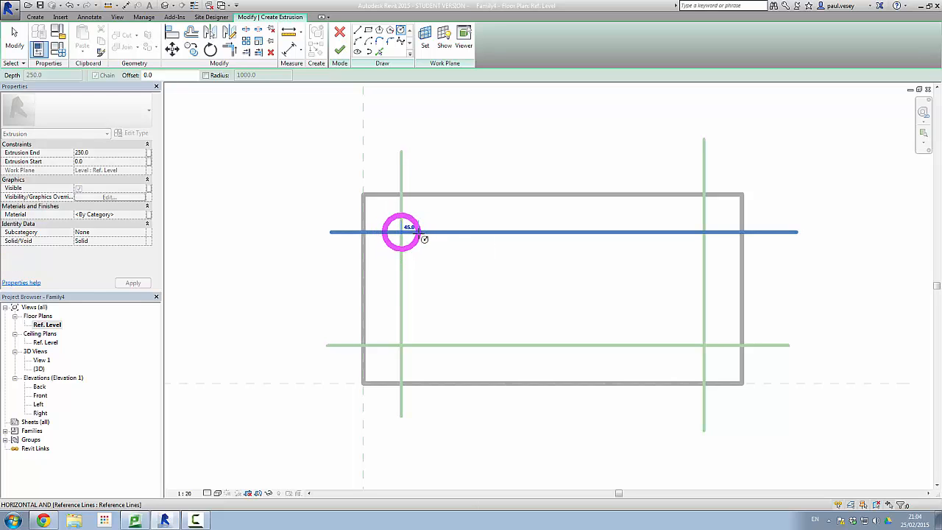
left_click(420, 238)
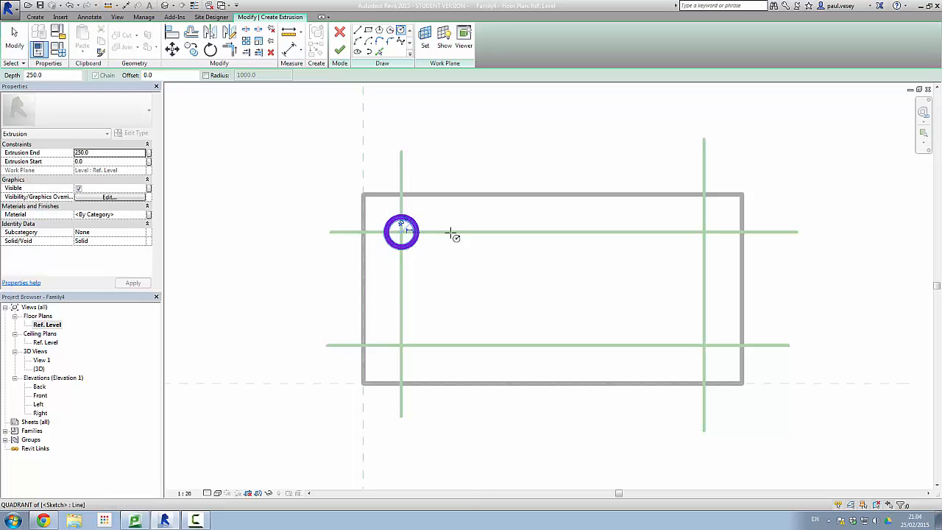
left_click(340, 51)
middle_click_drag(493, 294, 471, 220)
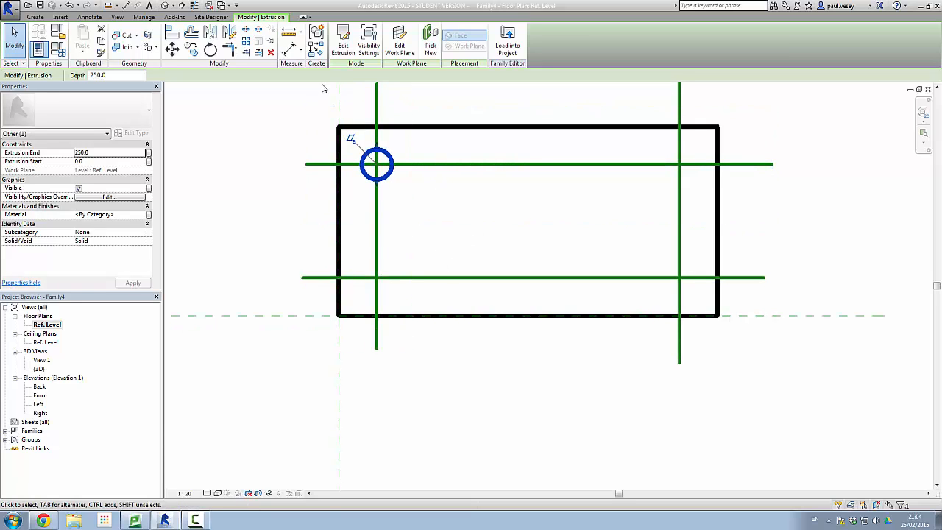
- Extrude a 40 mm radius round leg, 250 mm high, at the lower-left reference-line intersection
left_click(34, 18)
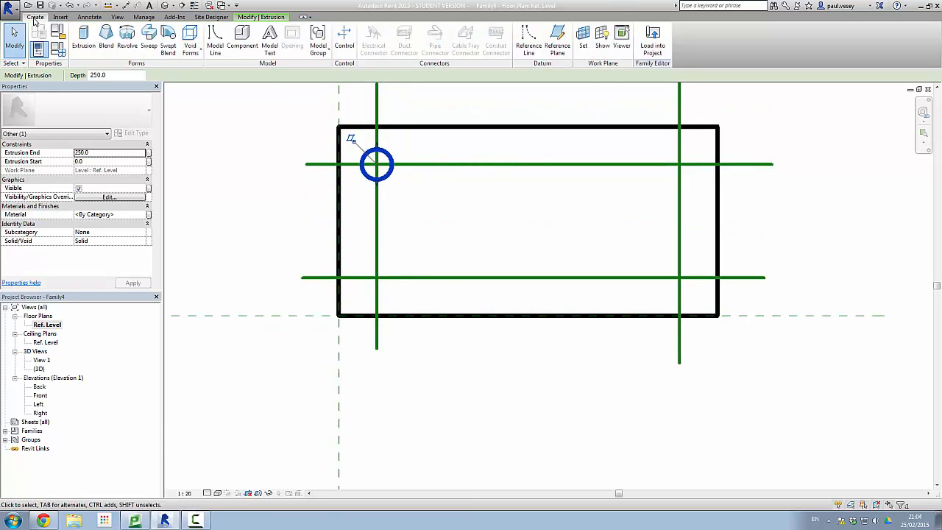
left_click(84, 36)
left_click(400, 31)
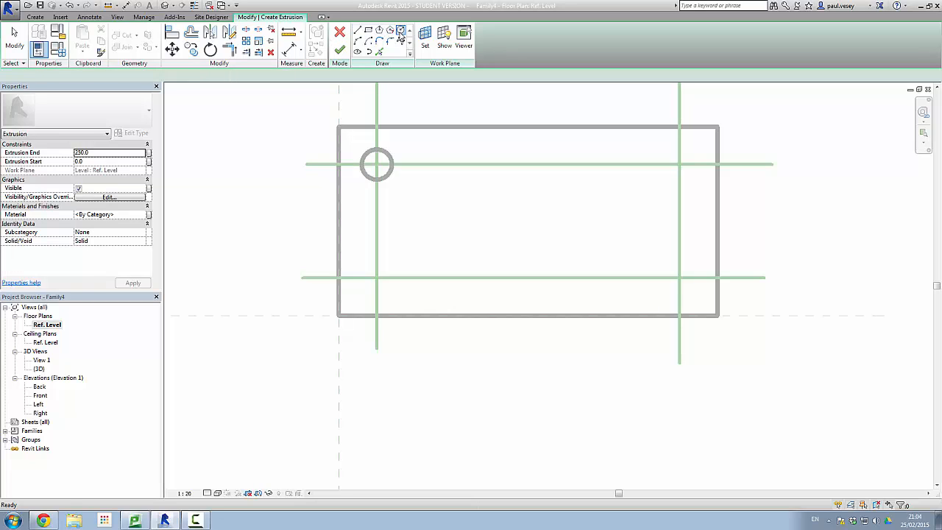
left_click(377, 279)
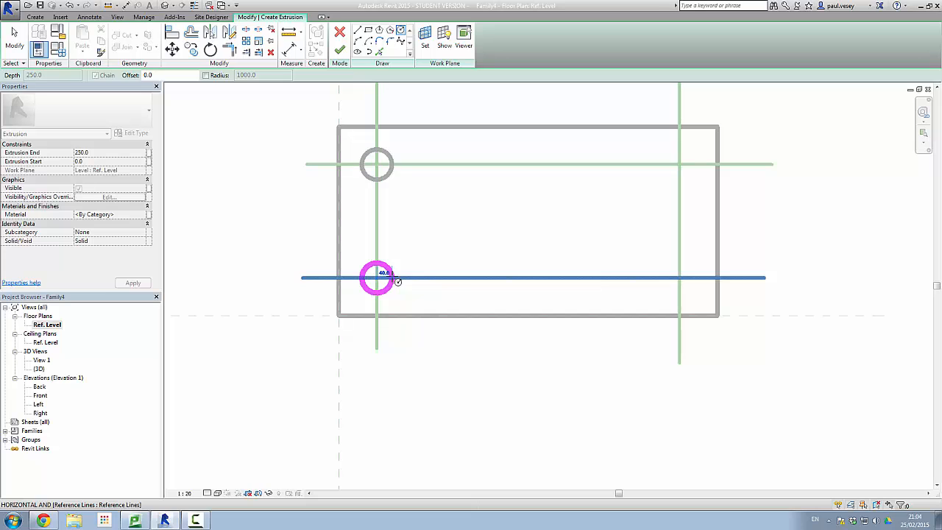
left_click(397, 281)
left_click(339, 50)
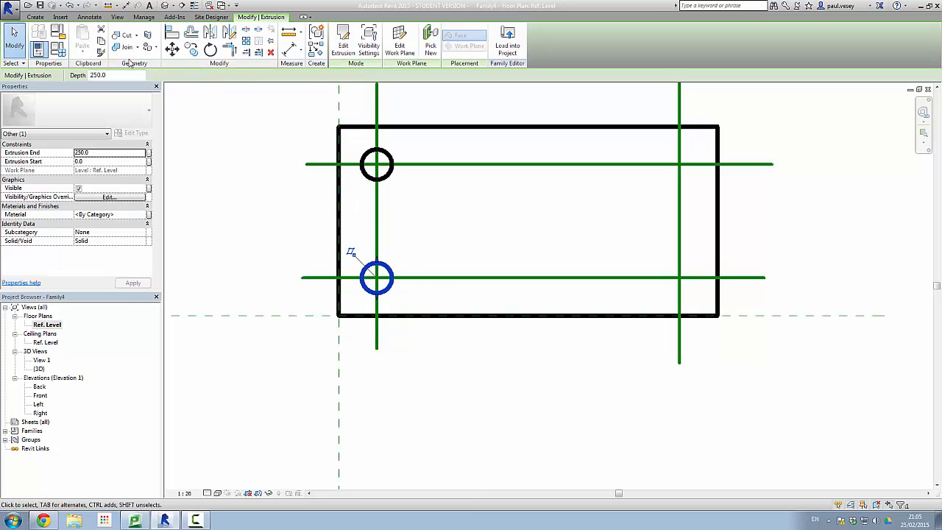
- Extrude a 40 mm radius round leg, 250 mm high, at the lower-right reference-line intersection
left_click(35, 17)
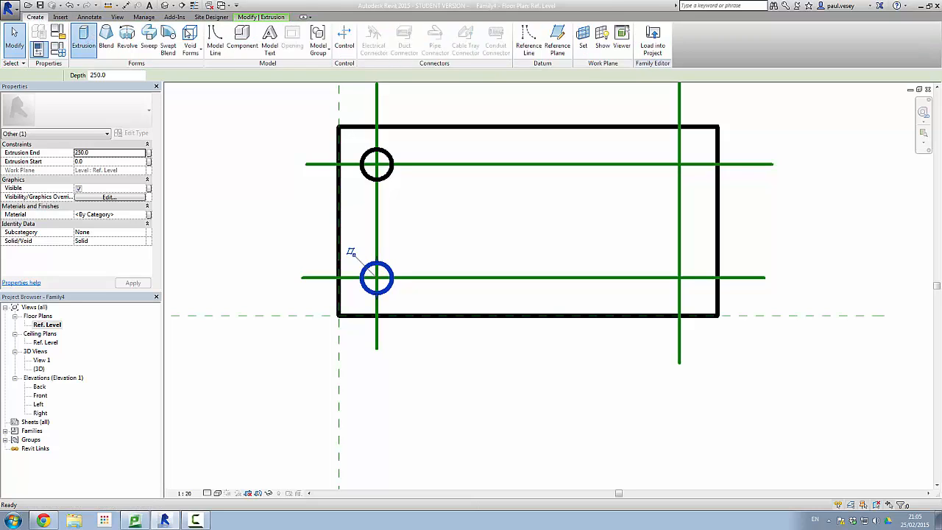
left_click(83, 37)
left_click(400, 30)
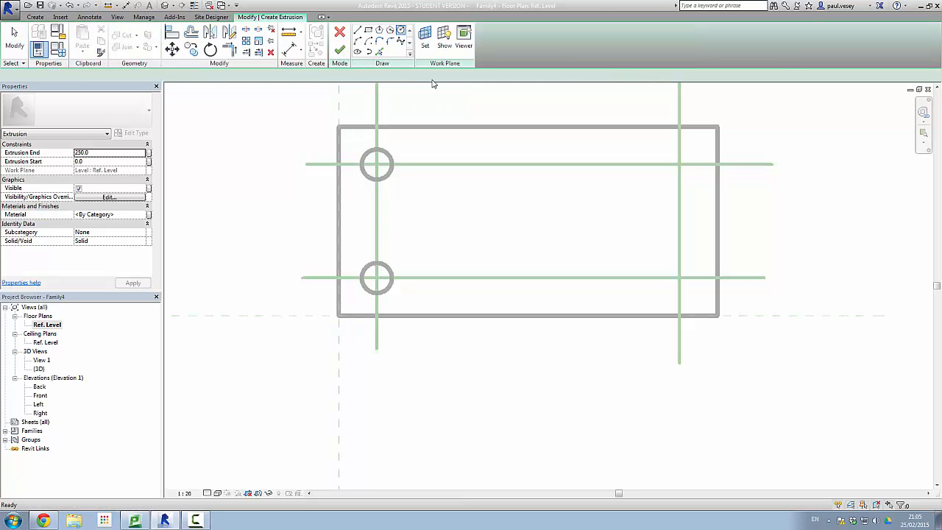
left_click(680, 278)
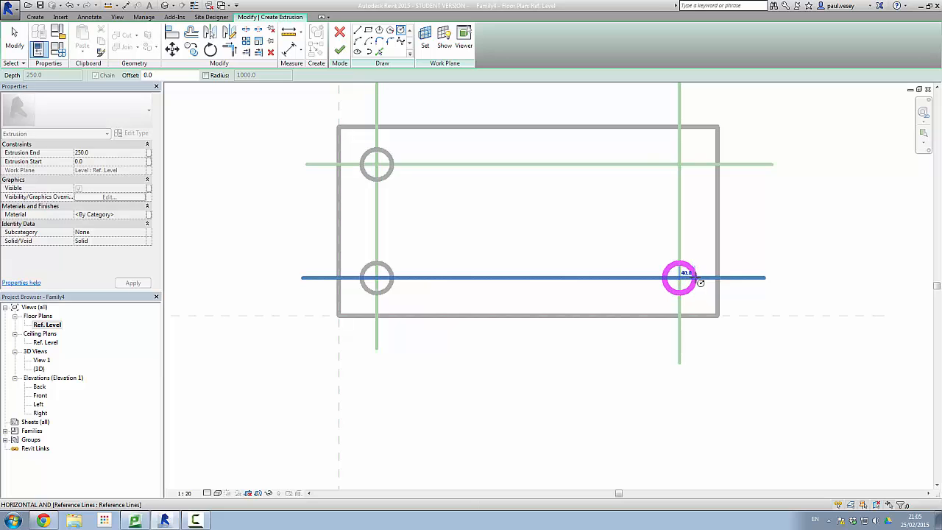
left_click(699, 282)
left_click(340, 49)
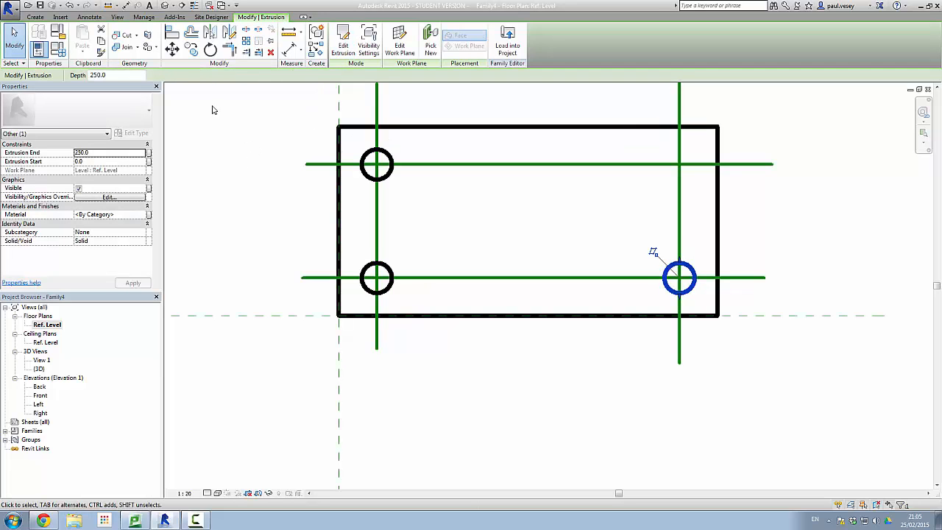
- Extrude a 40 mm radius round leg, 250 mm high, at the upper-right reference-line intersection
left_click(37, 16)
left_click(84, 41)
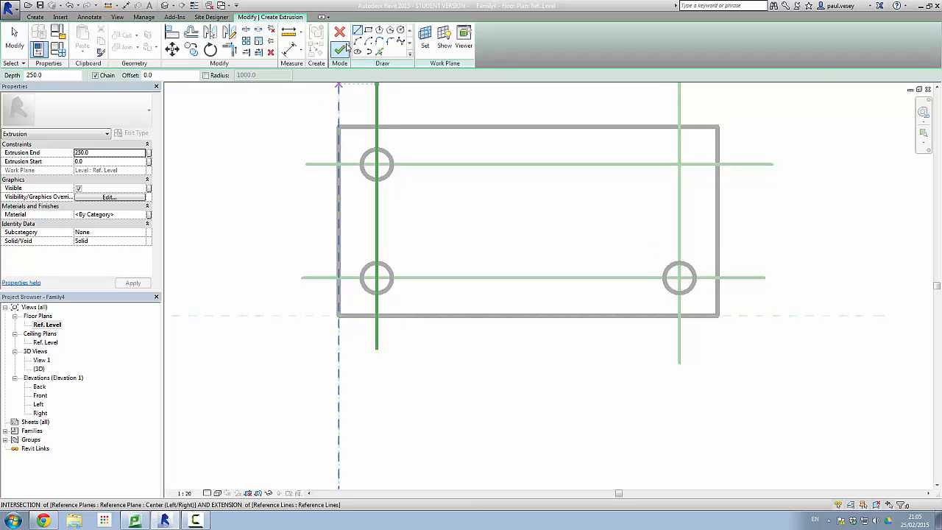
left_click(400, 30)
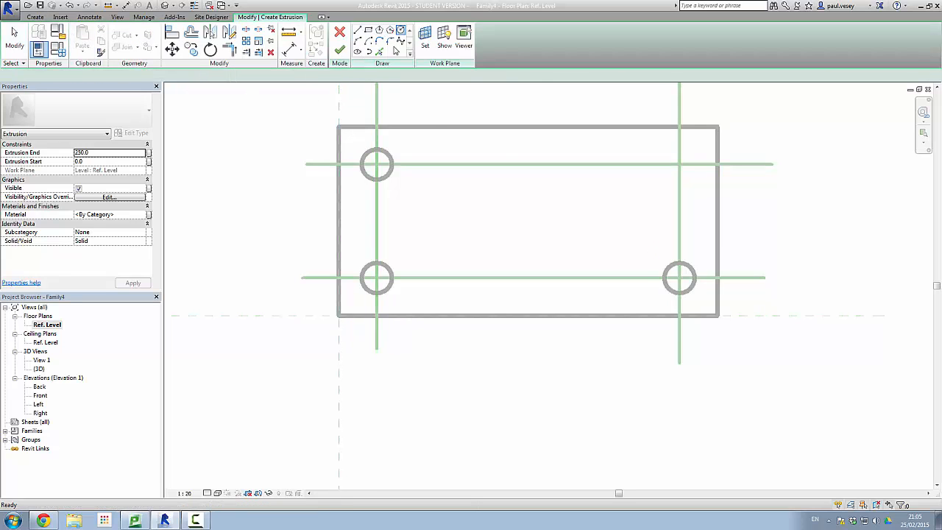
left_click(679, 163)
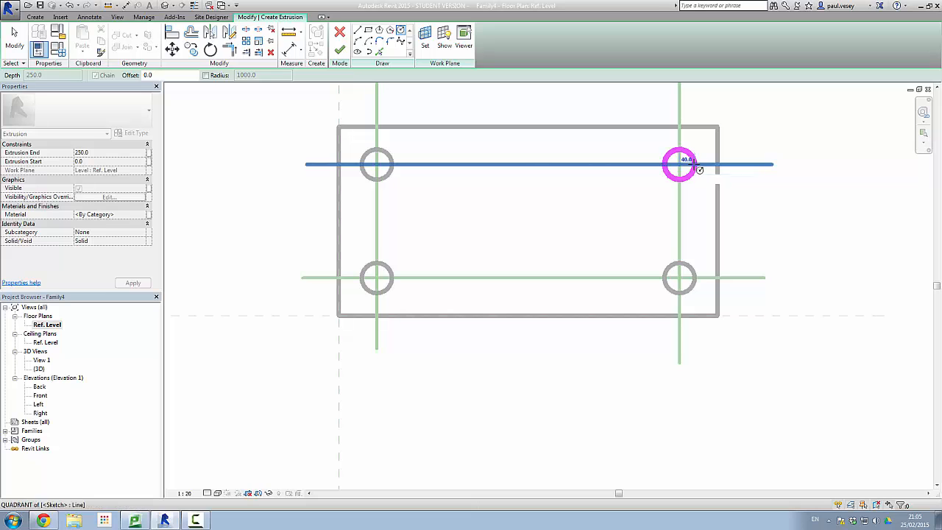
left_click(695, 168)
left_click(339, 50)
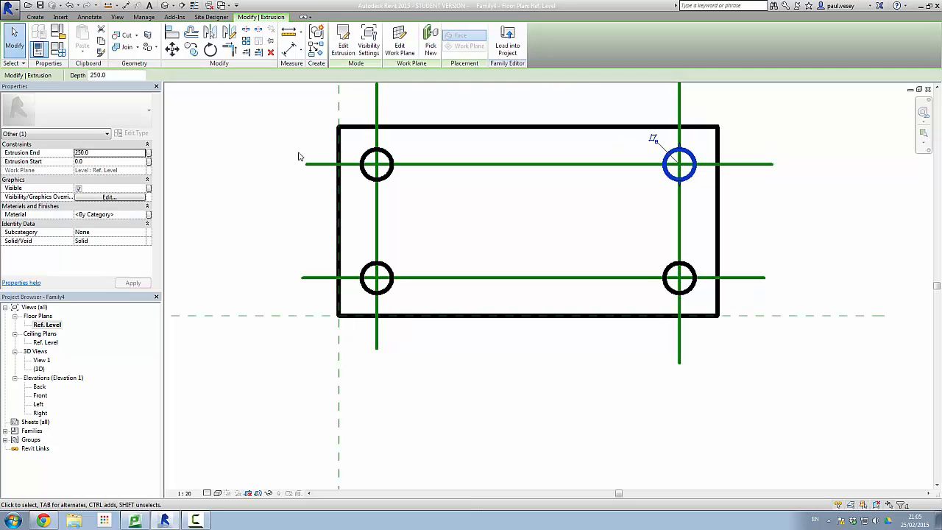
- In the default 3D view, set the extrusion end of all four table legs to 450 mm
left_click(116, 16)
left_click(88, 39)
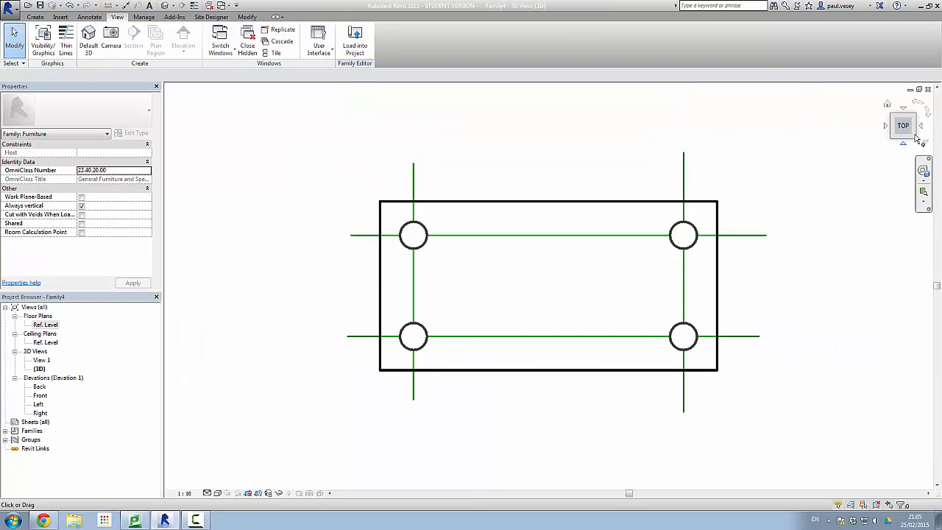
left_click(892, 138)
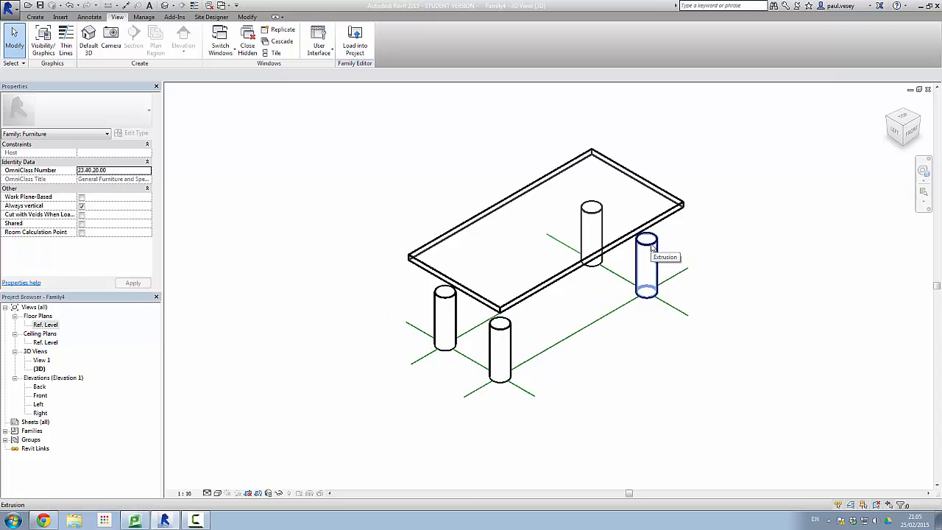
mouse_move(904, 128)
left_mouse_down()
mouse_move(874, 106)
mouse_move(893, 119)
left_mouse_up()
left_click(482, 294)
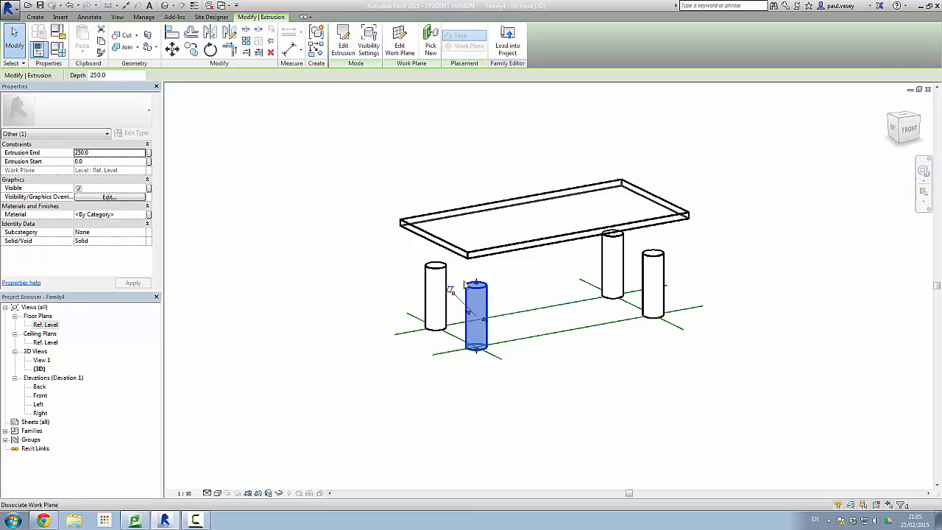
left_click(435, 295, "ctrl")
left_click(608, 265, "ctrl")
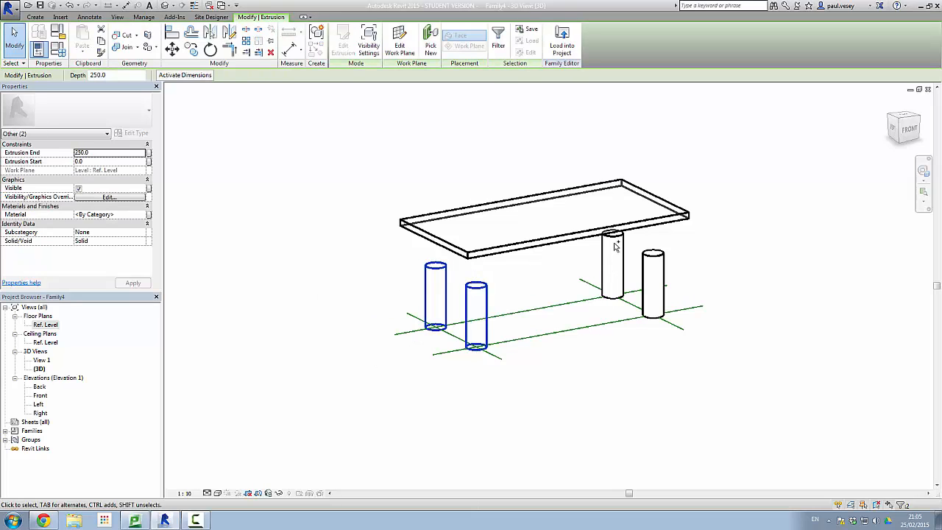
left_click(659, 261, "ctrl")
left_click(659, 261, "ctrl")
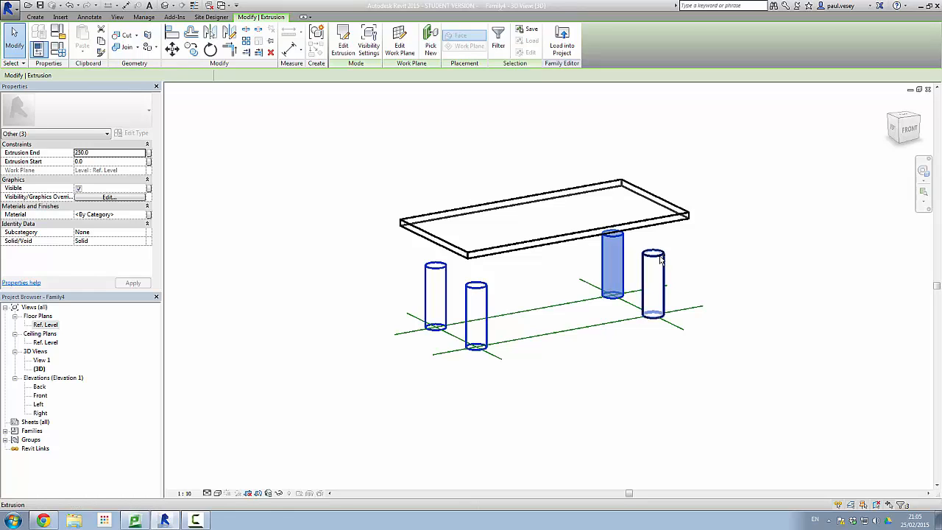
left_click(92, 154)
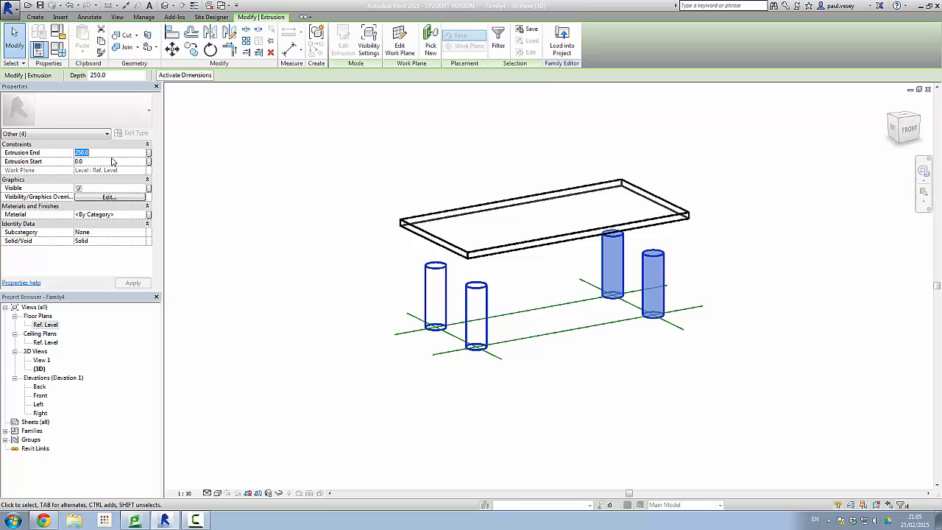
type("450")
left_click(133, 282)
left_click(239, 213)
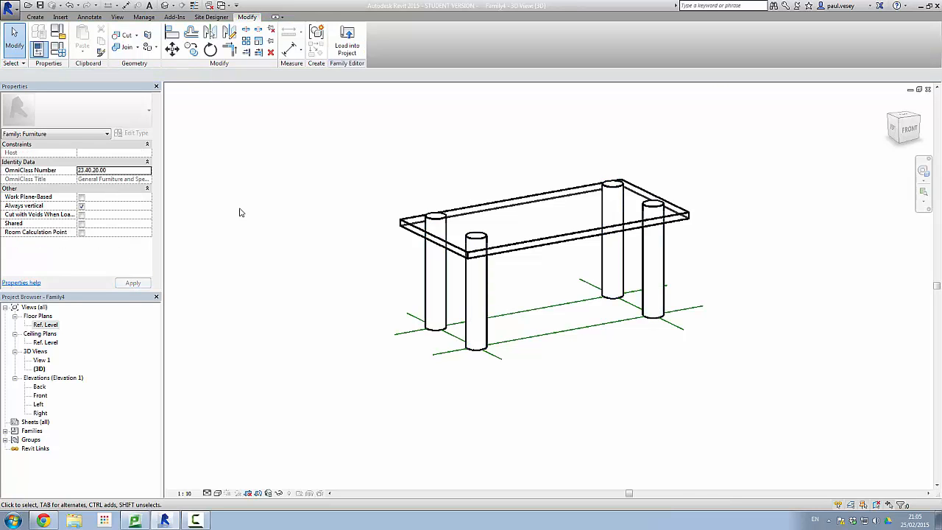
- Delete the two horizontal and two vertical reference lines through the legs in the Ref. Level floor plan
mouse_move(903, 125)
left_mouse_down()
mouse_move(882, 132)
mouse_move(892, 129)
left_mouse_up()
left_click(901, 116)
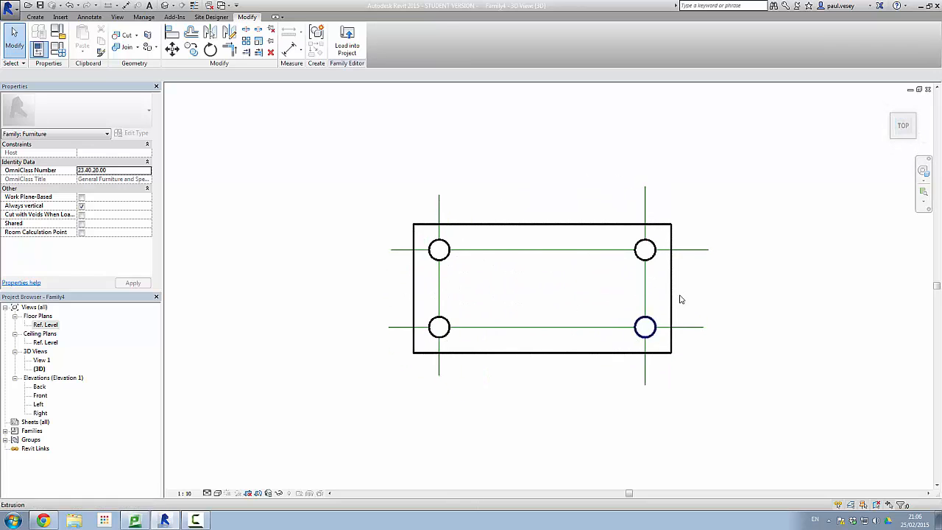
middle_click_drag(759, 304, 728, 300)
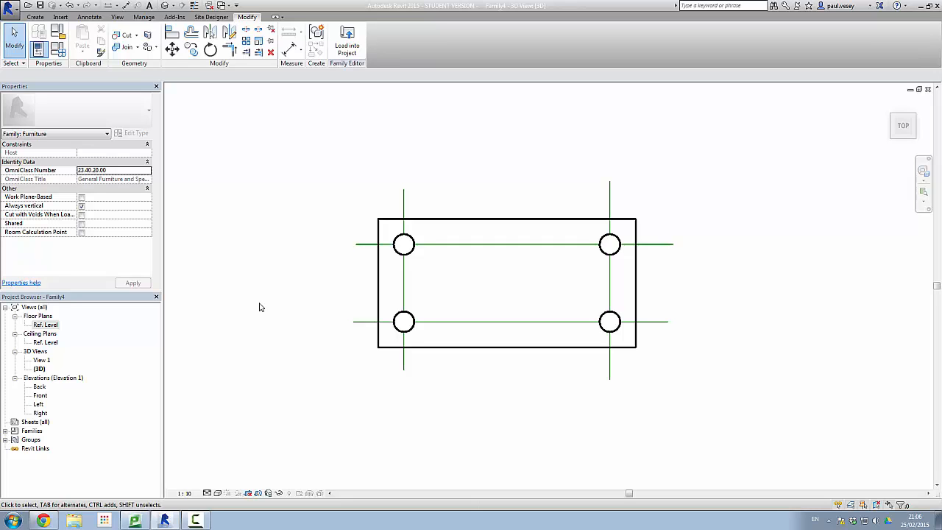
double_click(47, 326)
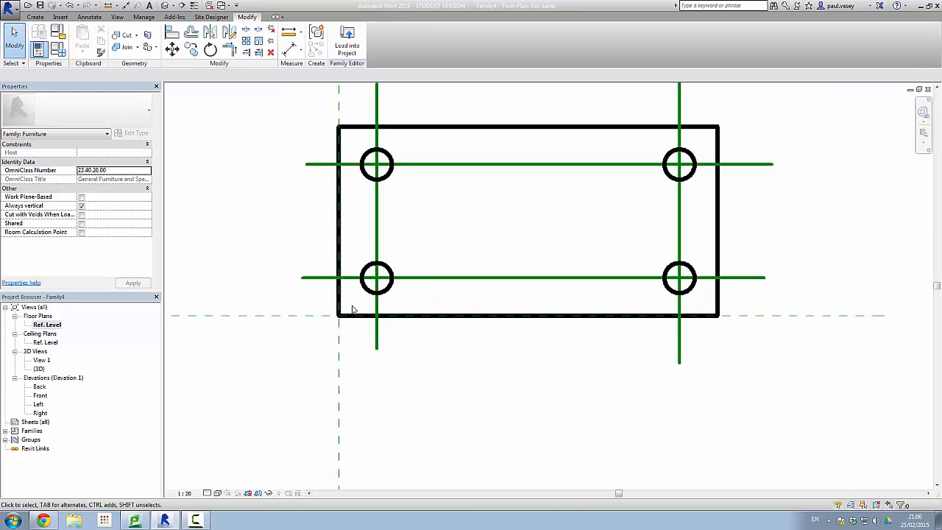
scroll(452, 377, "down", 2)
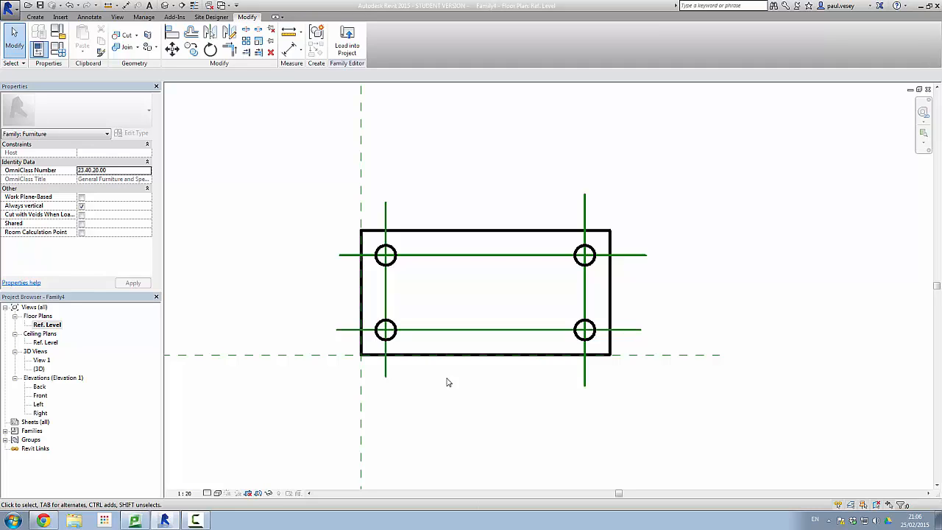
left_click(631, 330)
key("Delete")
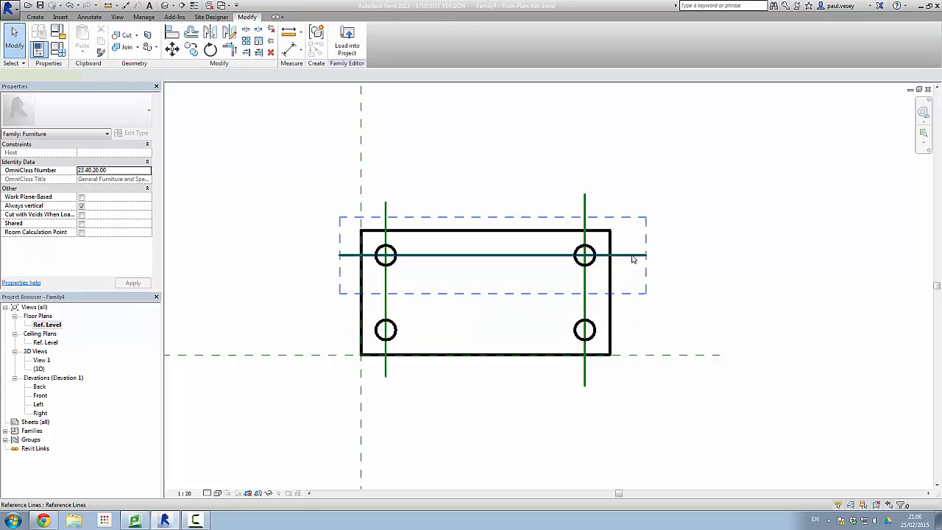
left_click(634, 256)
key("Delete")
left_click(584, 207)
key("Delete")
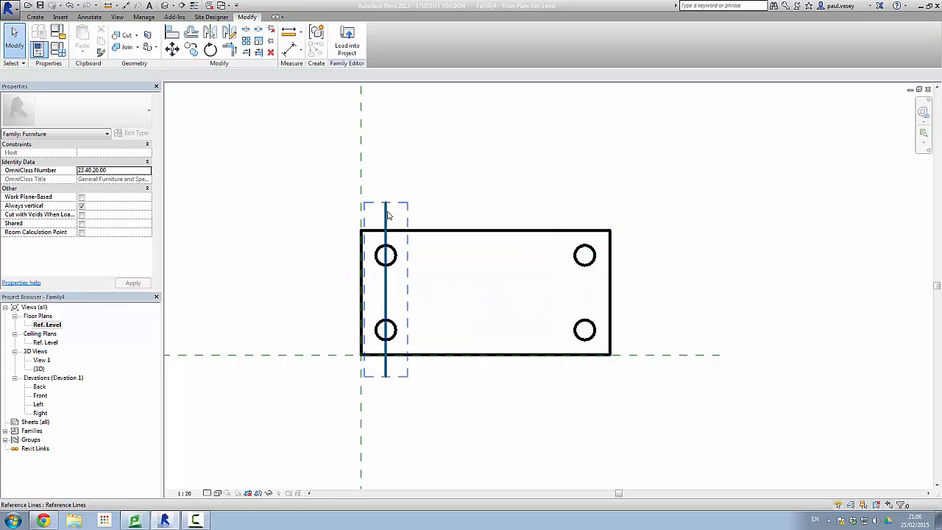
left_click(385, 214)
key("Delete")
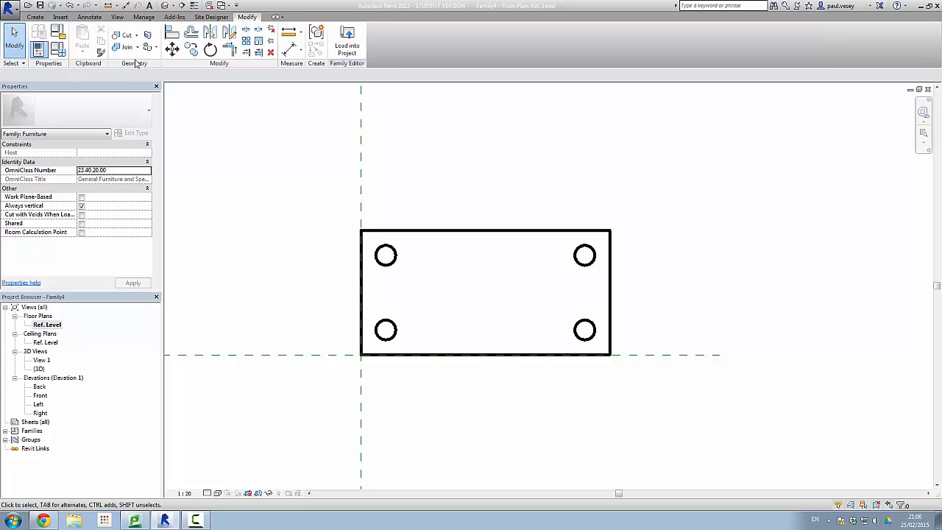
- Place an aligned dimension between the tabletop's two long edges, positioned beside the table in the plan view
left_click(89, 20)
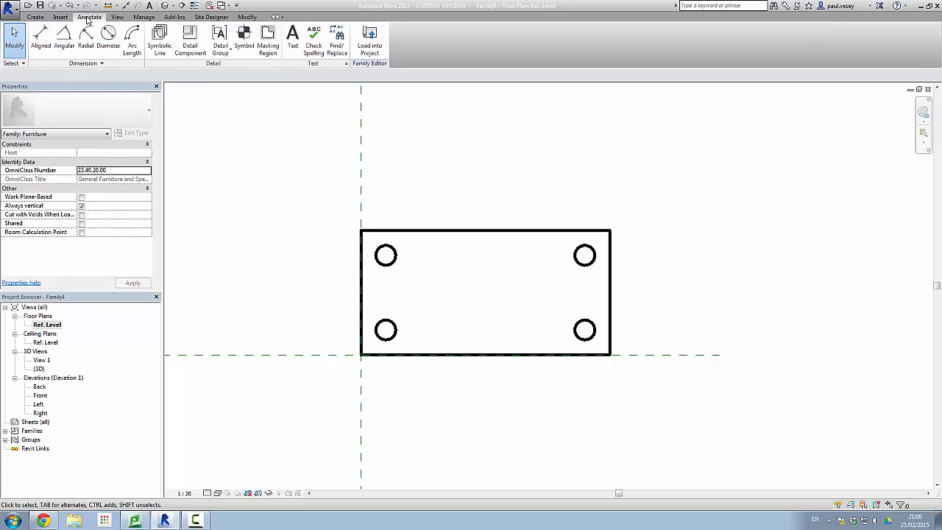
left_click(40, 44)
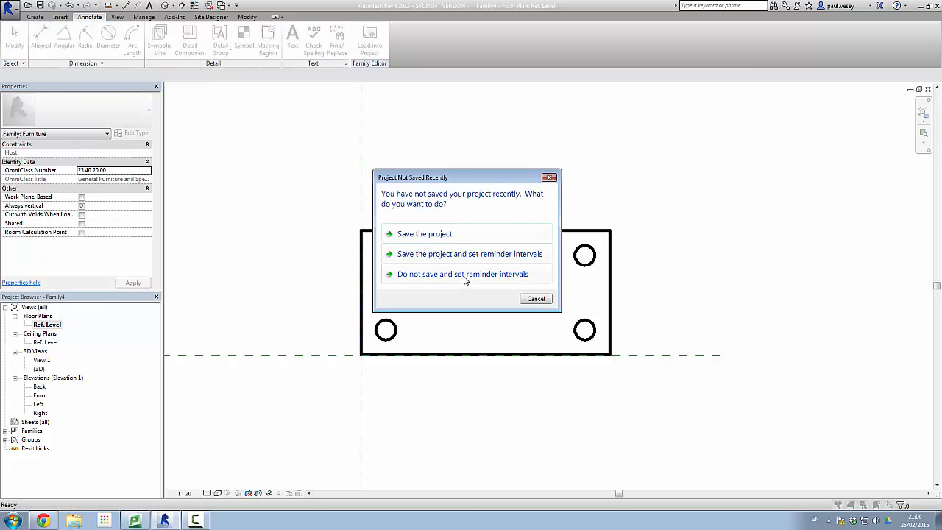
left_click(531, 299)
left_click(385, 231)
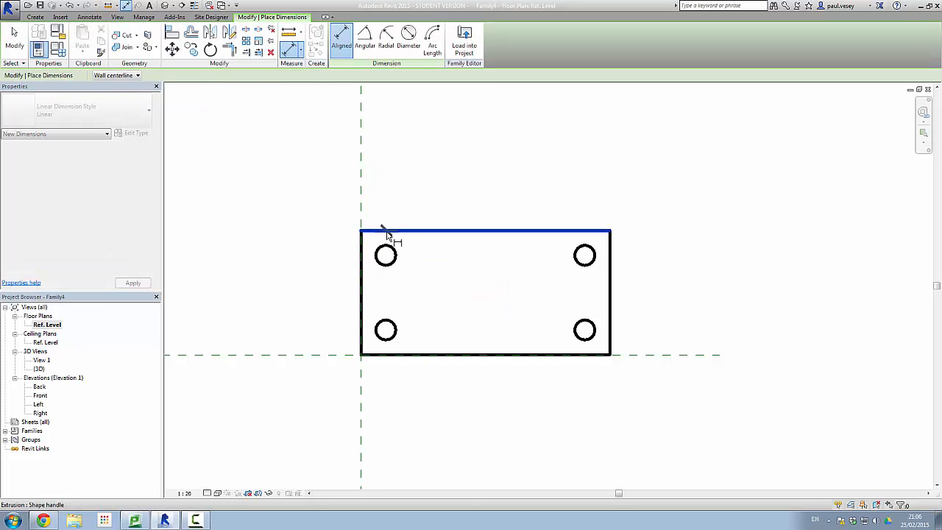
left_click(414, 356)
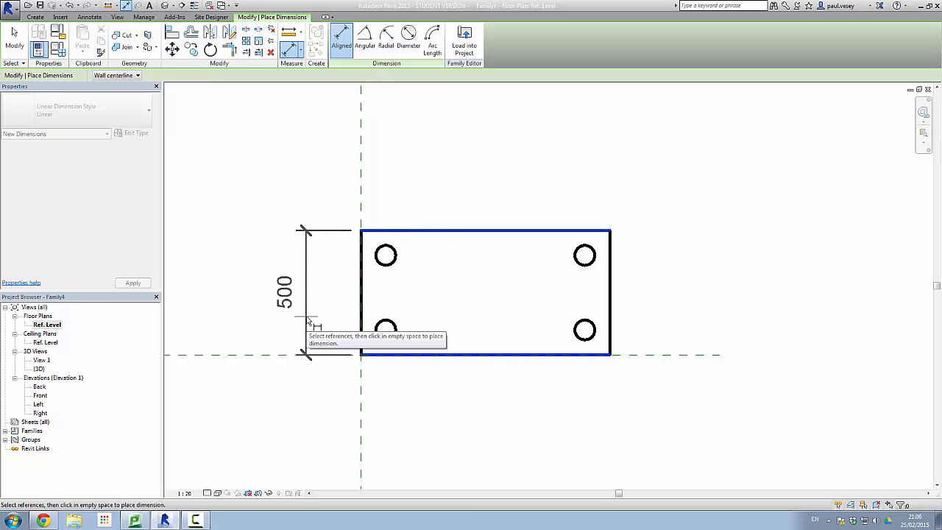
left_click(308, 317)
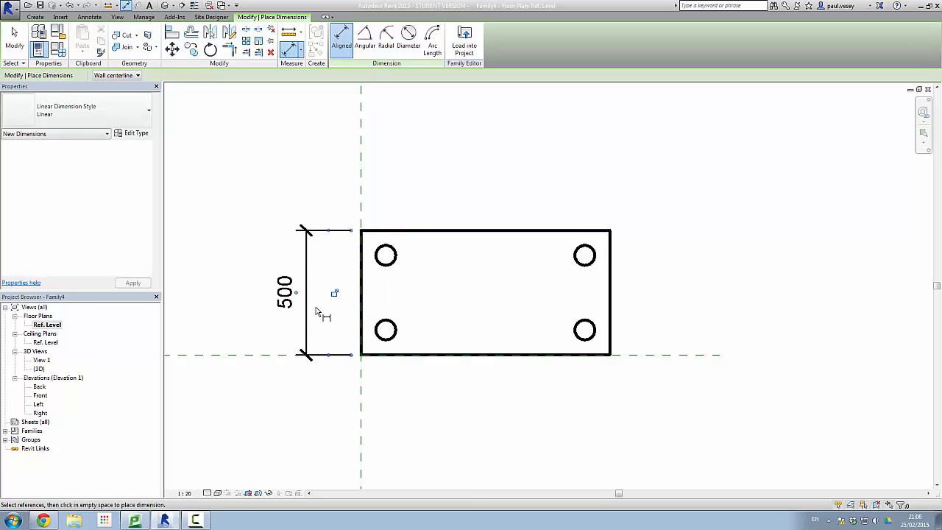
- Place an aligned dimension between the tabletop's two short edges, positioned above the table in the plan view
left_click(363, 242)
left_click(610, 256)
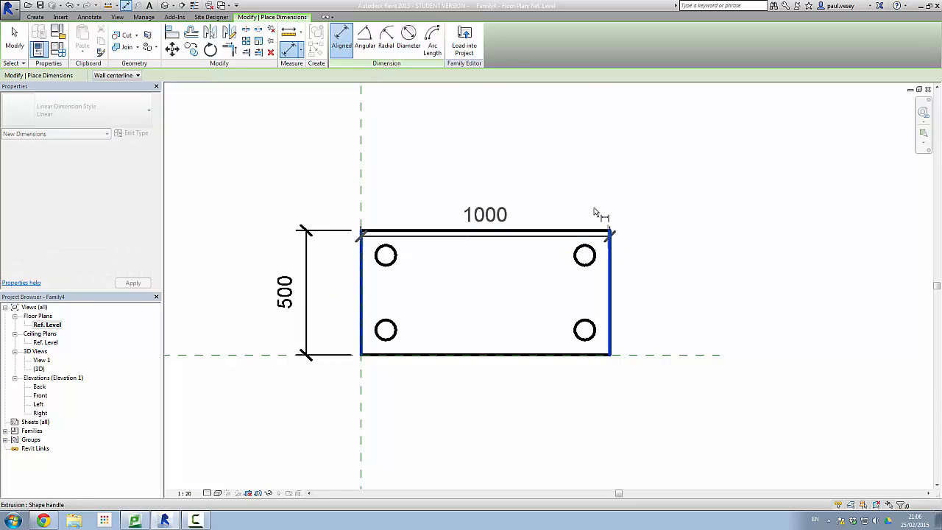
left_click(573, 192)
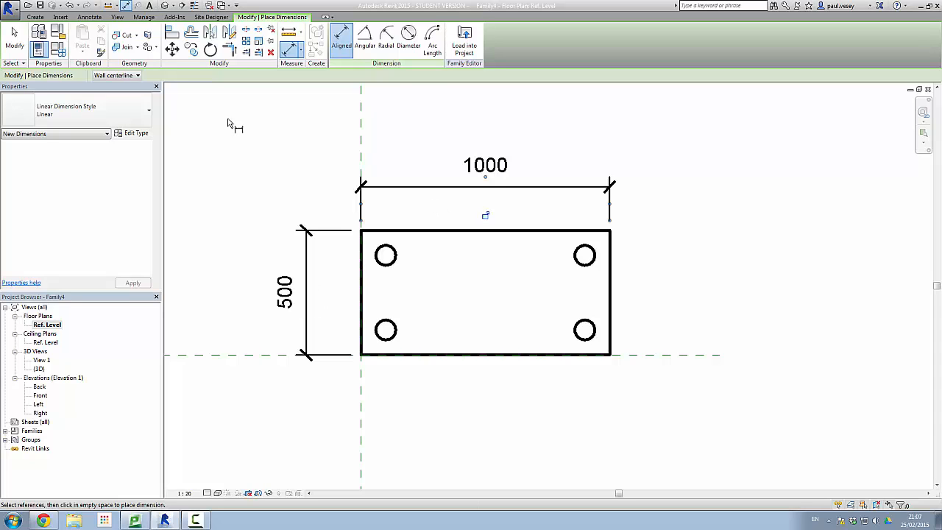
left_click(14, 42)
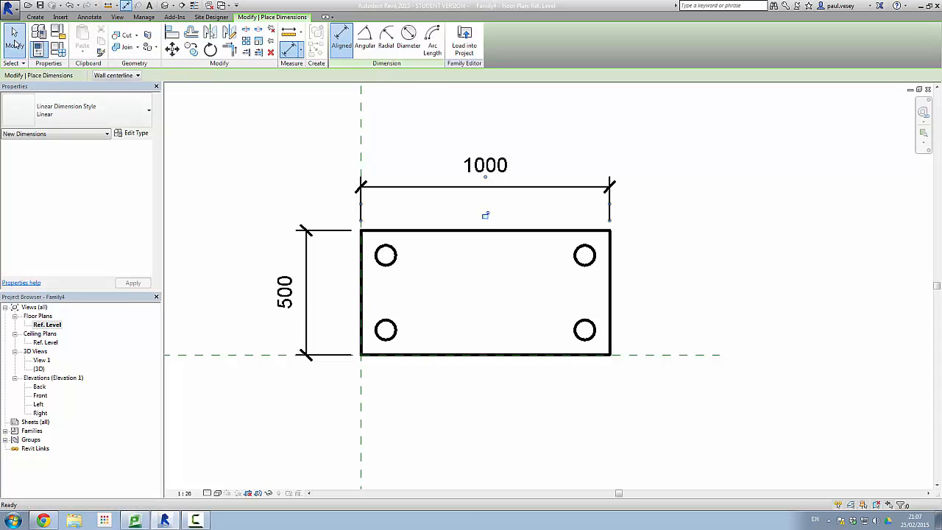
- Label the tabletop's horizontal dimension with a new family type parameter named Length, grouped under Dimensions
left_click(454, 190)
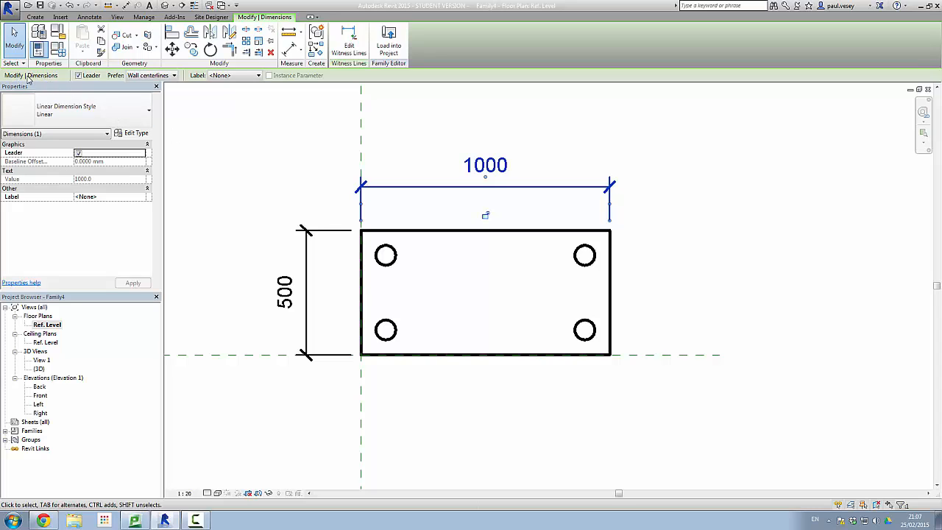
left_click(258, 76)
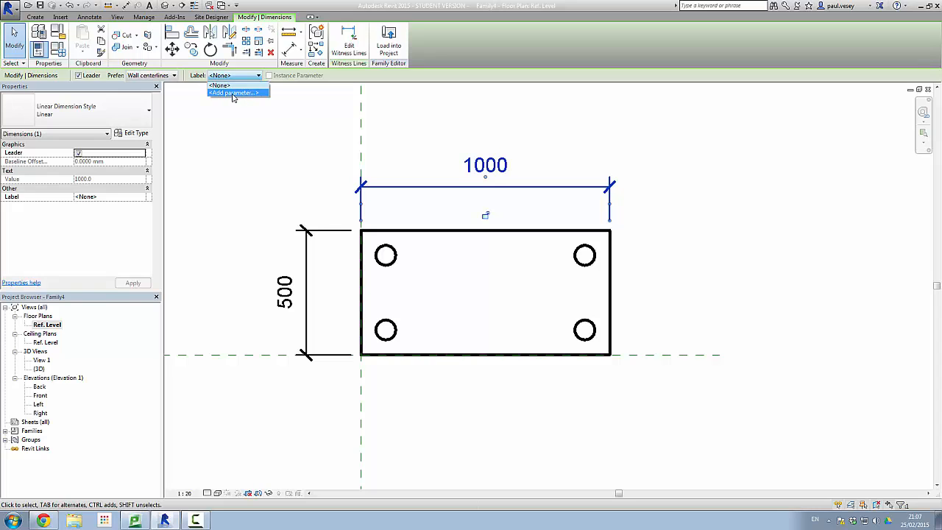
left_click(232, 93)
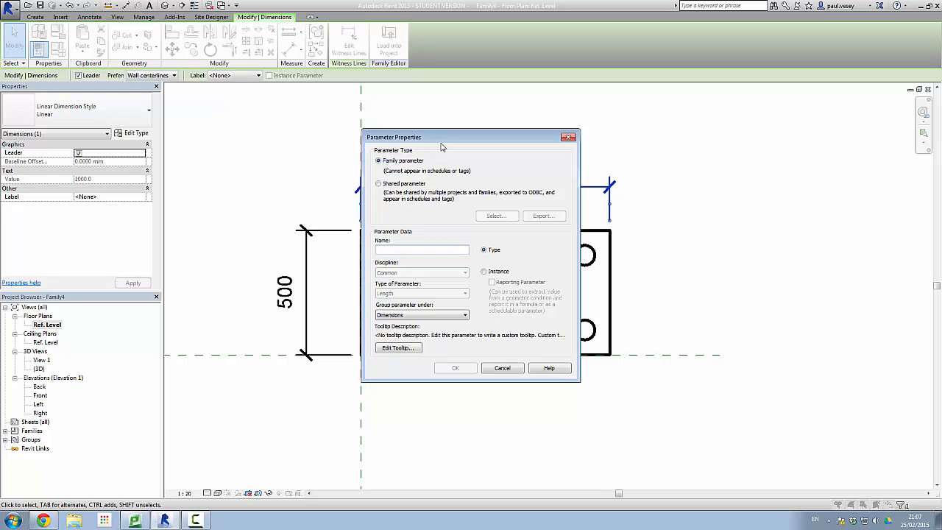
left_click_drag(442, 133, 246, 77)
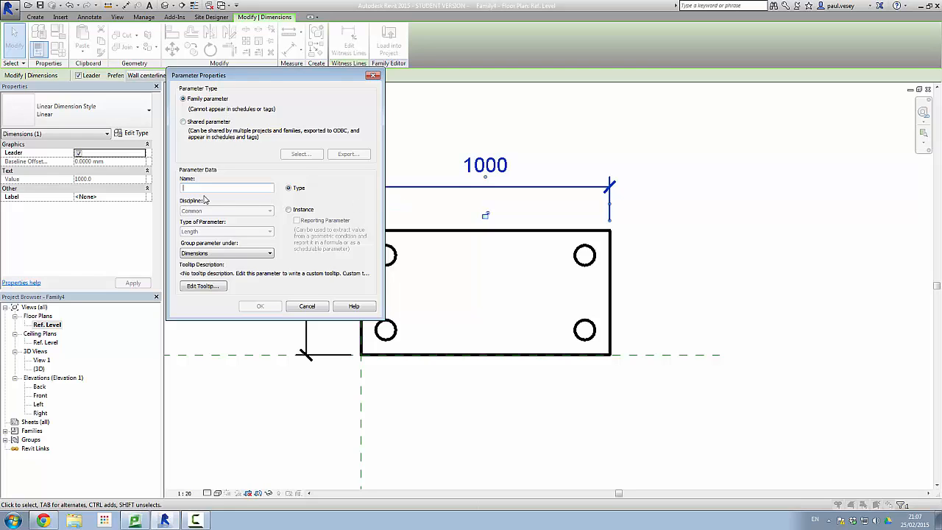
type("Length")
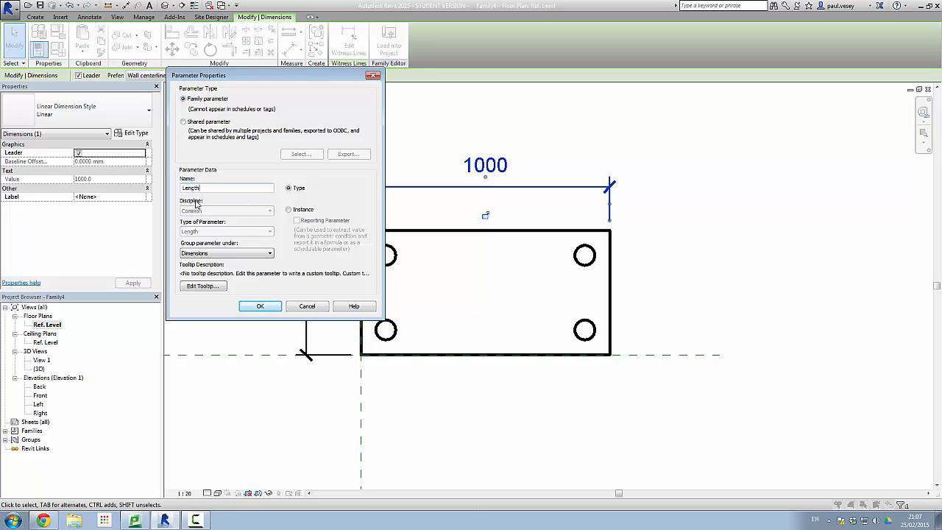
left_click(209, 254)
left_click(260, 307)
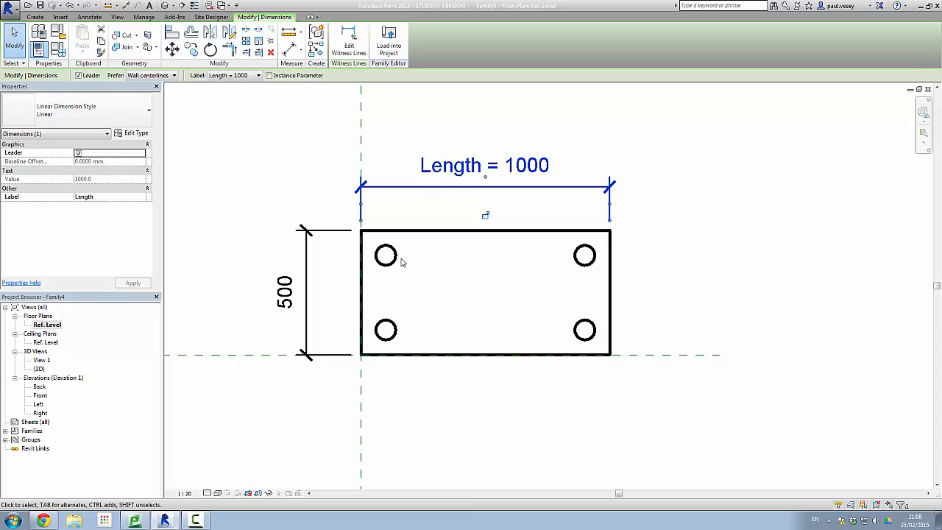
- Label the tabletop's vertical dimension with a new family type parameter named Width, grouped under Dimensions
left_click(306, 280)
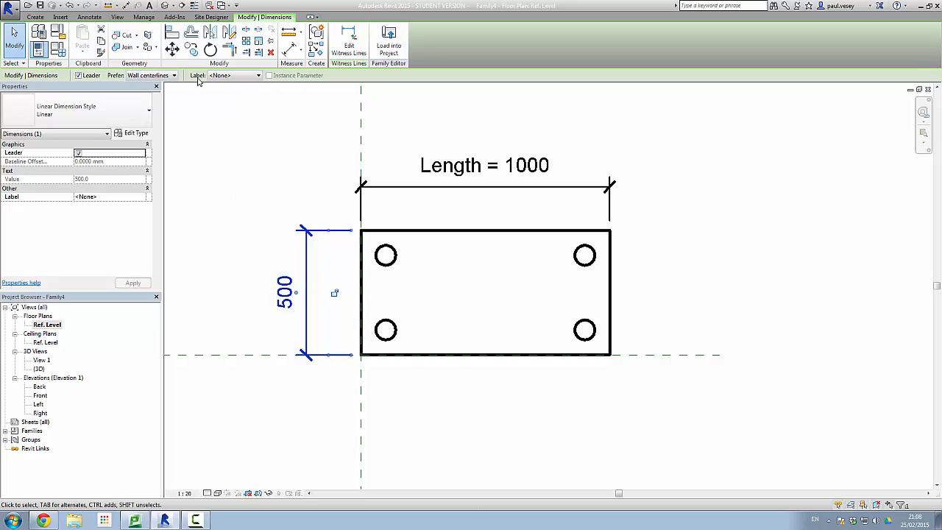
left_click(243, 76)
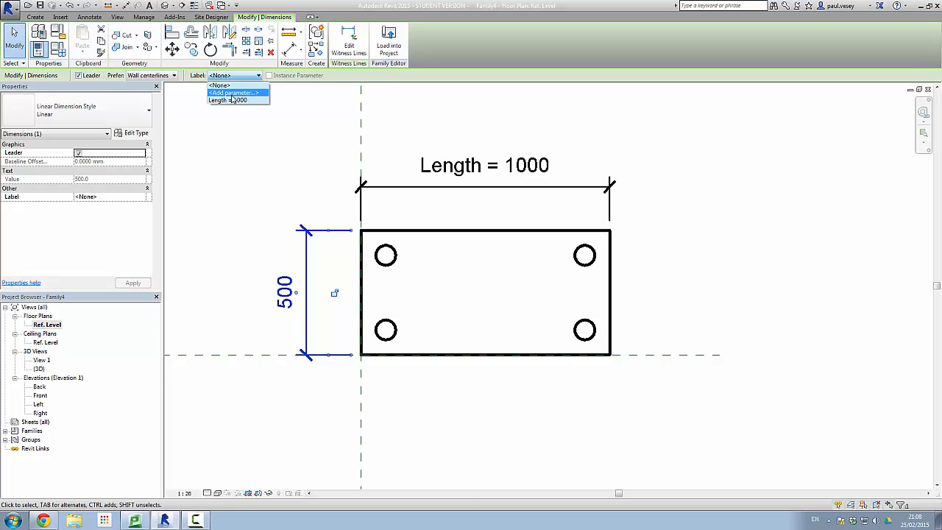
left_click(233, 93)
left_click_drag(277, 75, 218, 93)
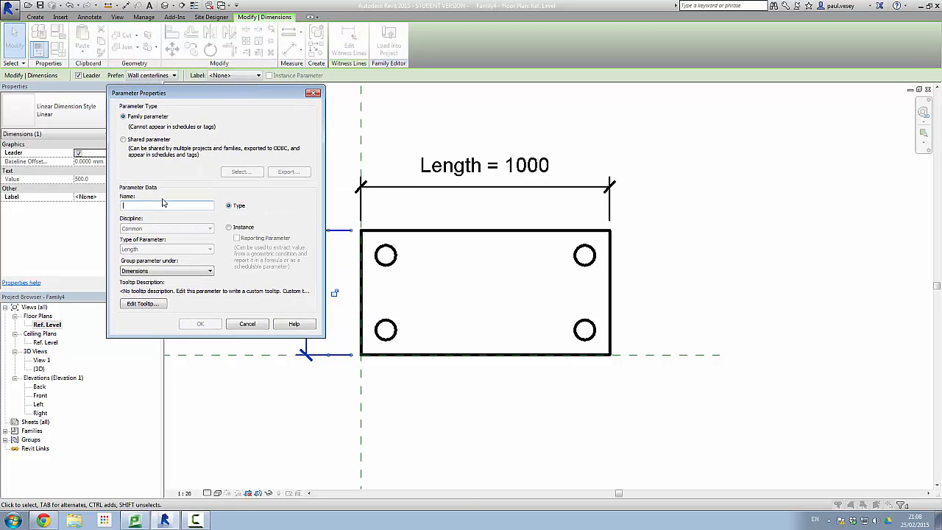
type("Width")
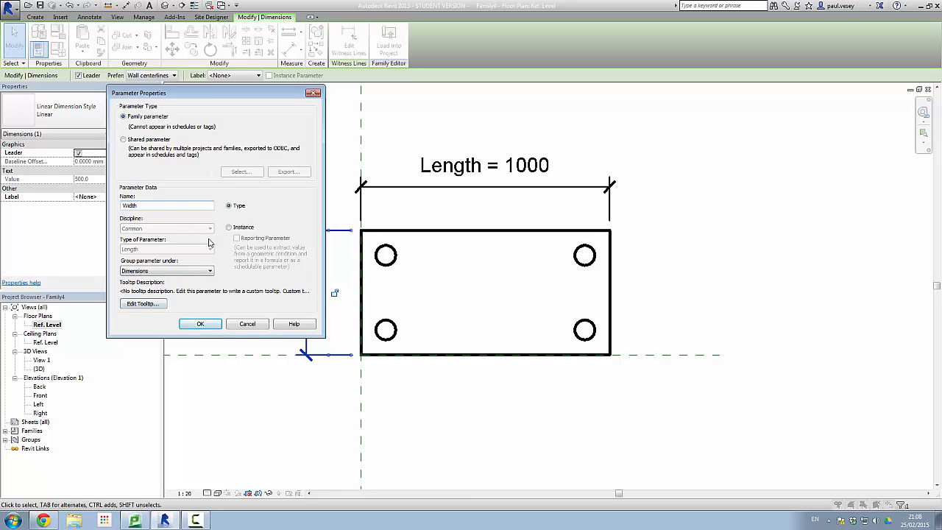
left_click(194, 322)
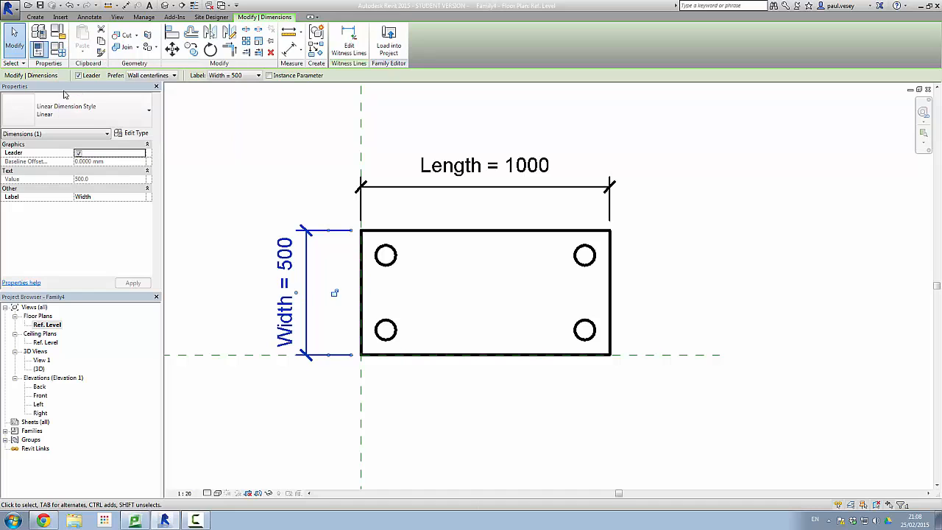
- Test the Width parameter in the family types by setting it to 400 and applying it to the table
left_click(56, 53)
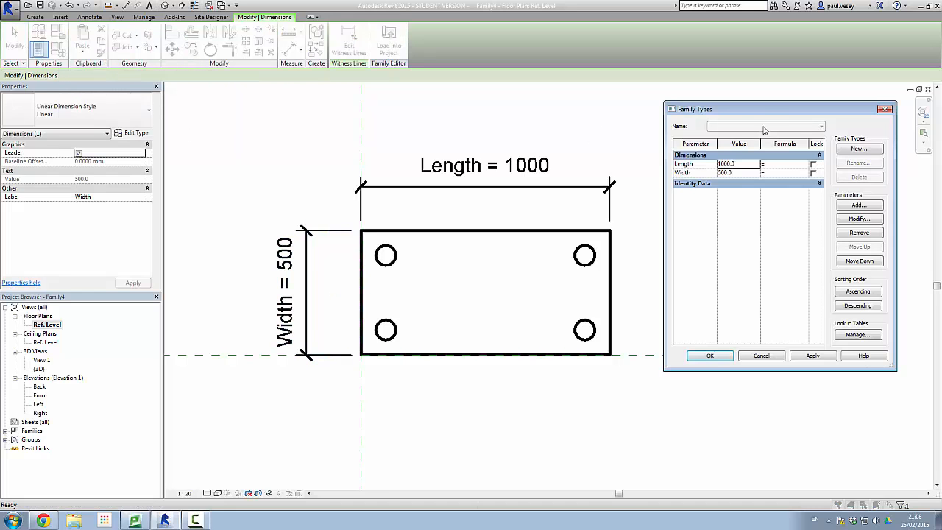
left_click_drag(734, 111, 122, 57)
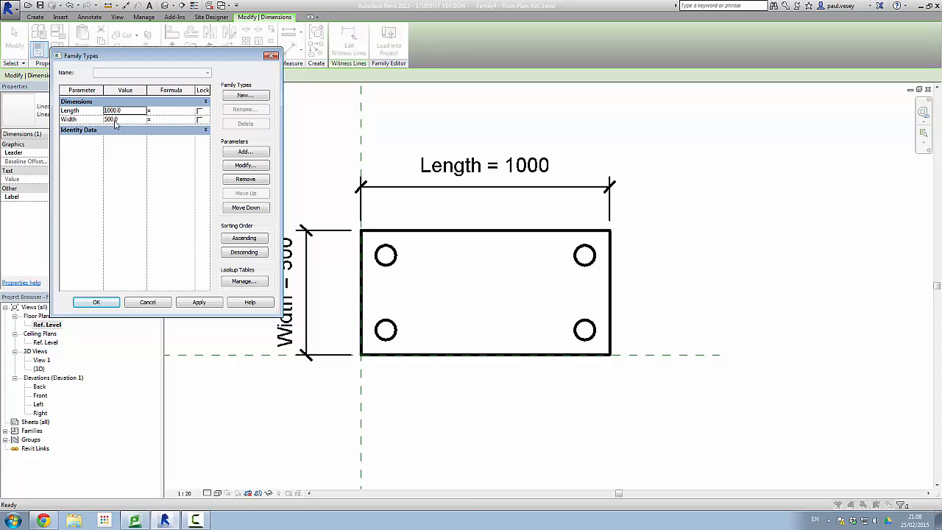
left_click(116, 120)
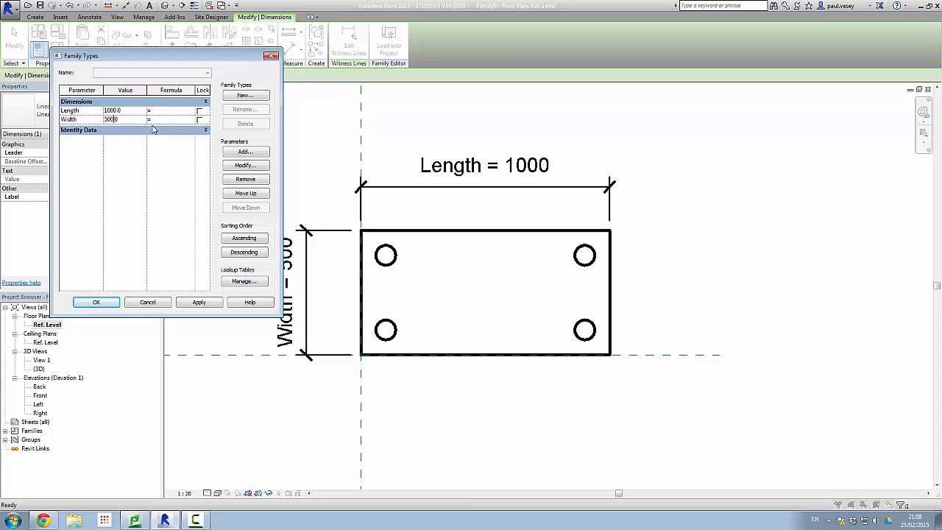
key("Delete")
left_click(206, 304)
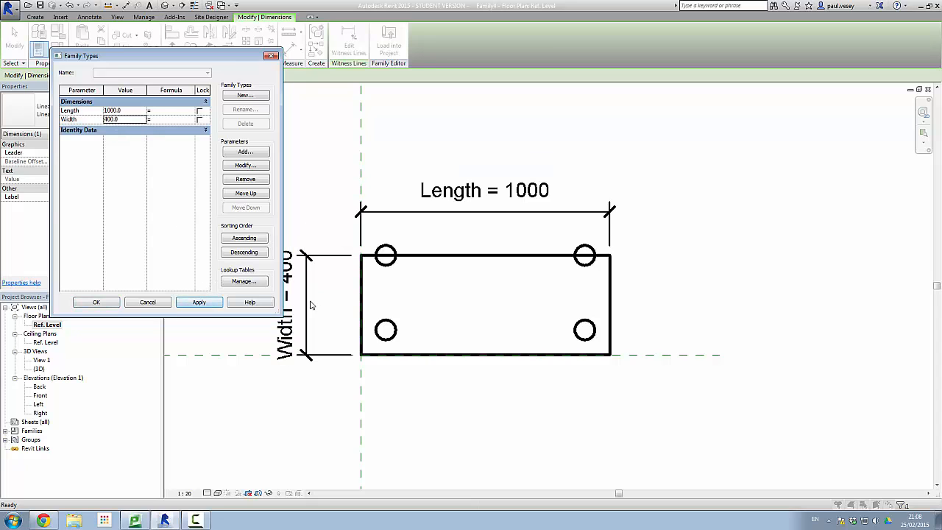
left_click_drag(221, 64, 174, 82)
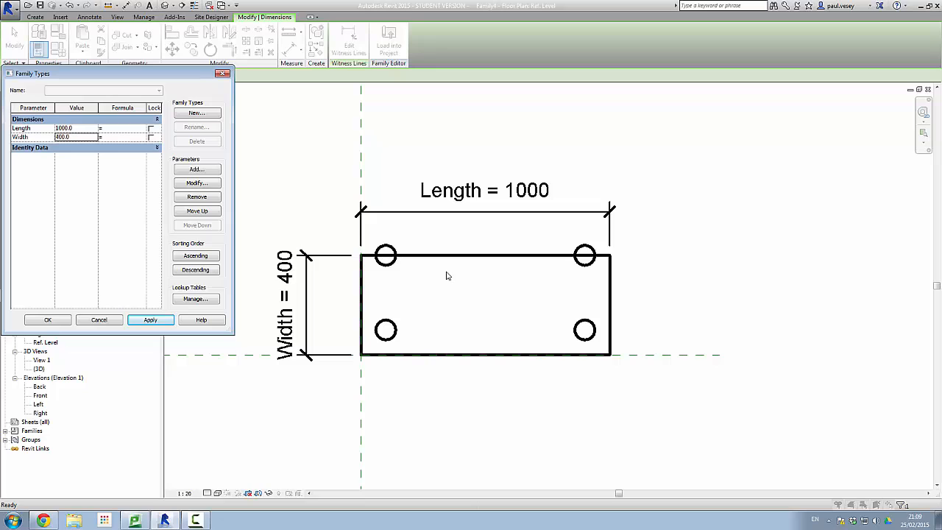
- Set the Width parameter back to 500 in the family types and apply it
left_click(57, 138)
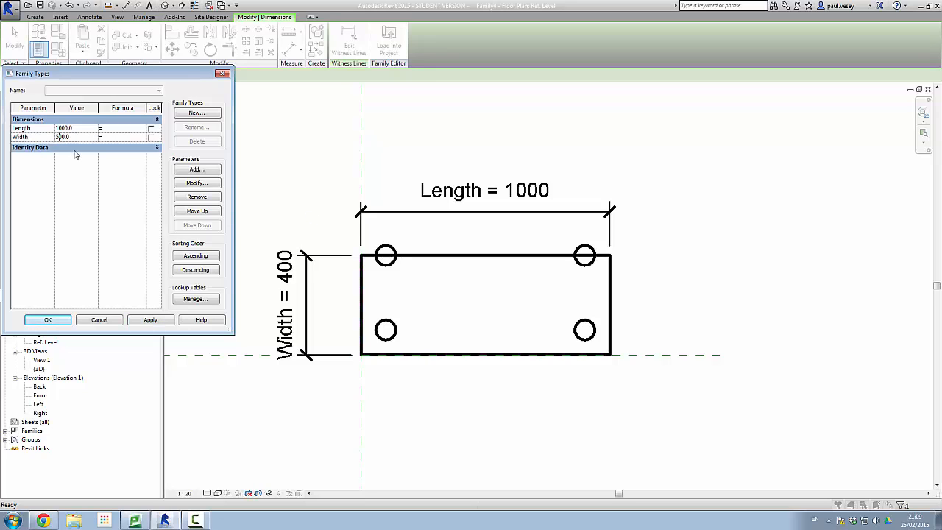
type("5")
left_click(149, 319)
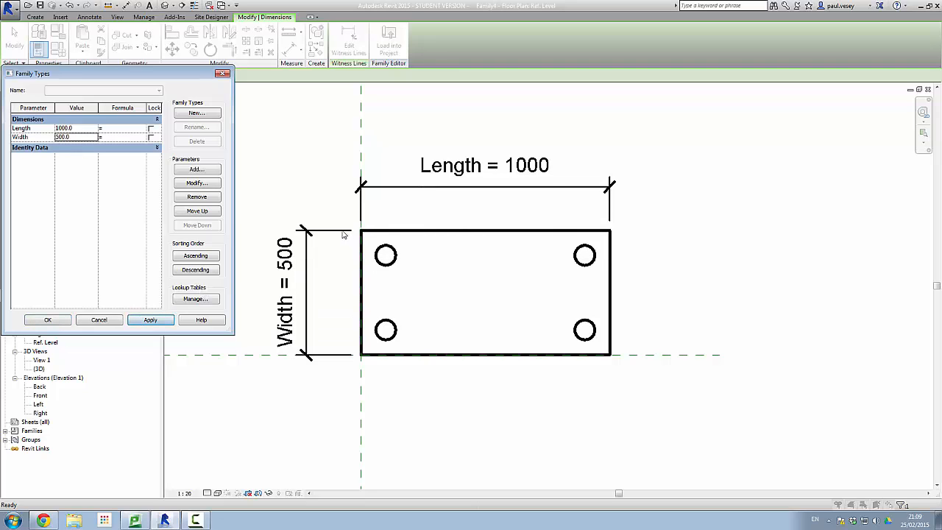